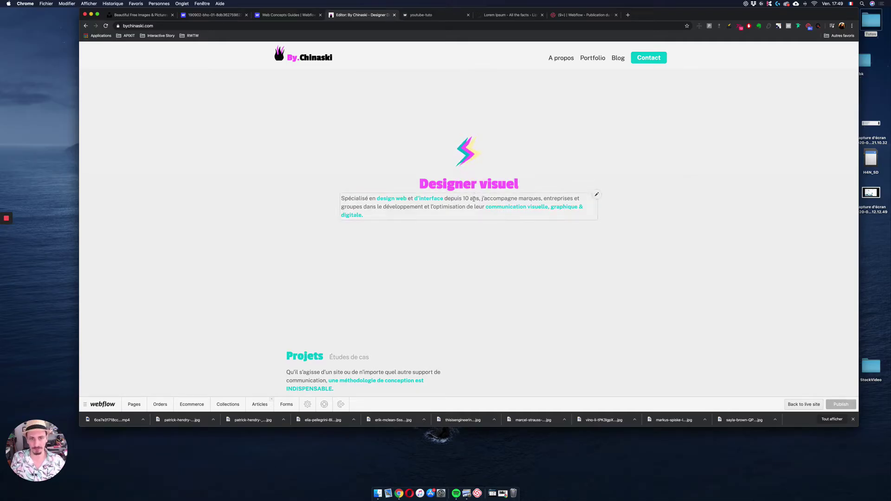
Replace the word "Designer" in the home page hero heading with "Rigolo"
double_click(472, 187)
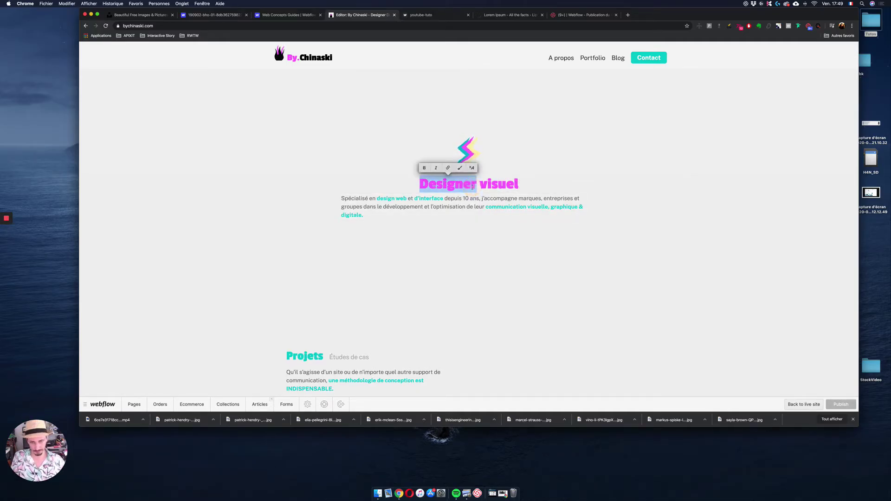
text(Rigolo)
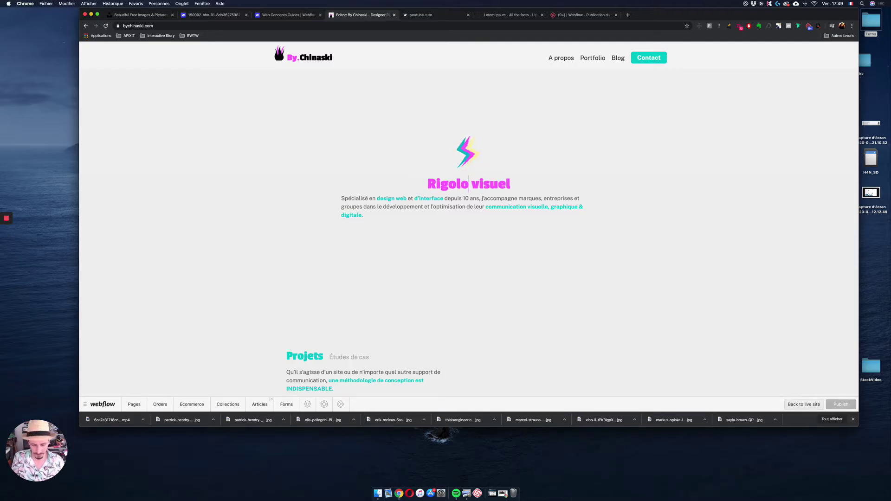
click(667, 217)
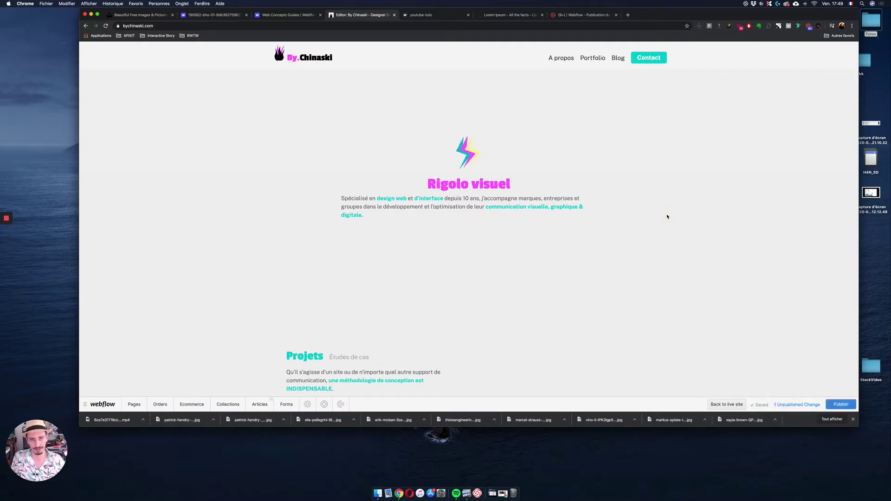
Open the list of blog articles in the site editor
scroll(564, 210, down, 5)
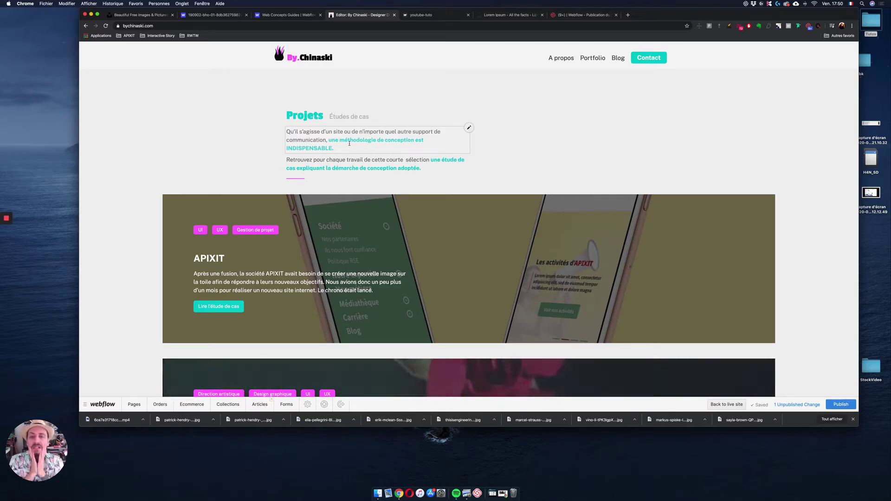
scroll(349, 143, down, 3)
scroll(350, 150, down, 20)
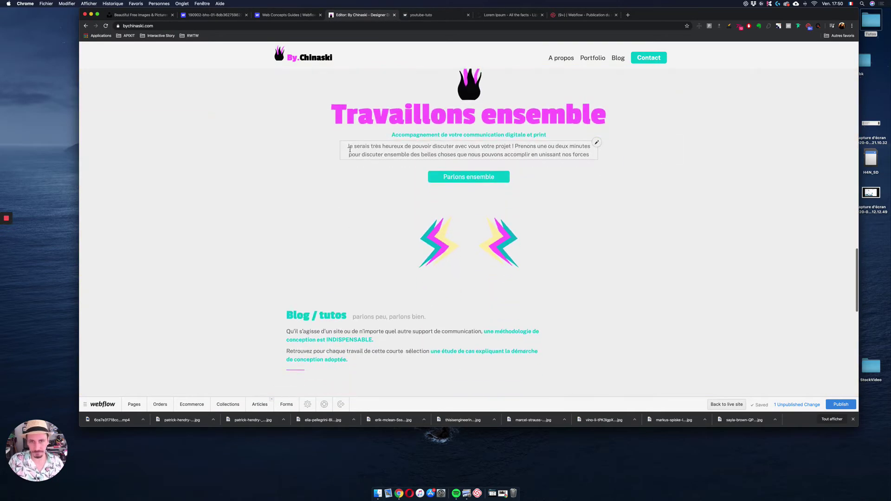
scroll(377, 157, down, 5)
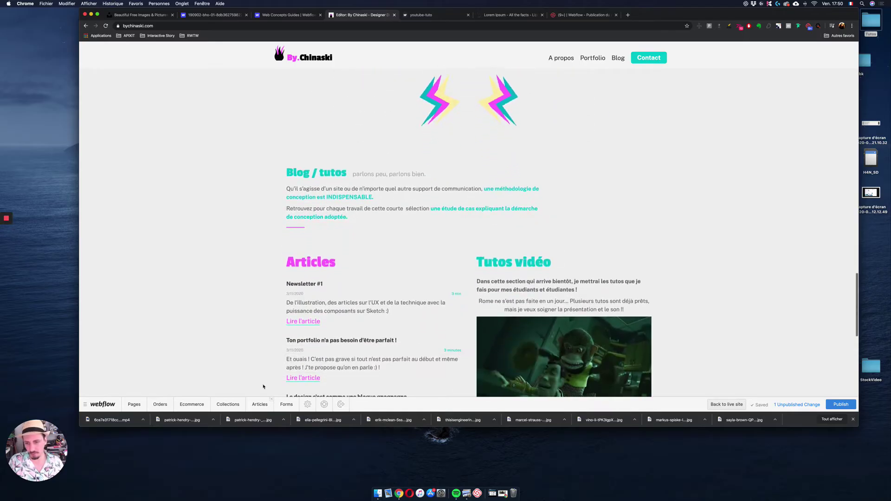
click(259, 405)
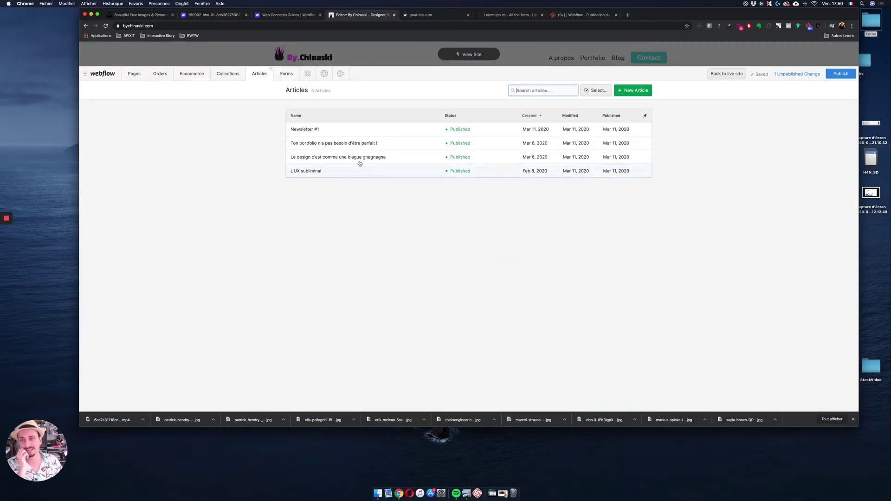
click(638, 93)
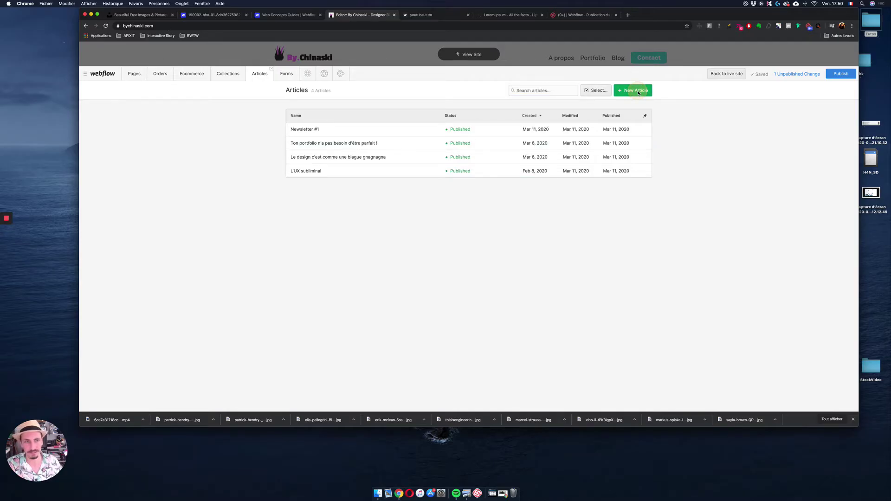
scroll(369, 196, down, 5)
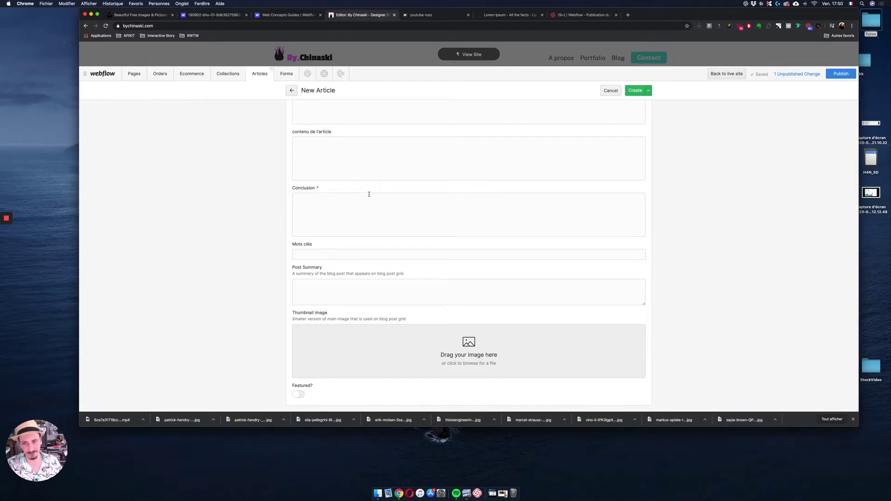
triple_click(394, 274)
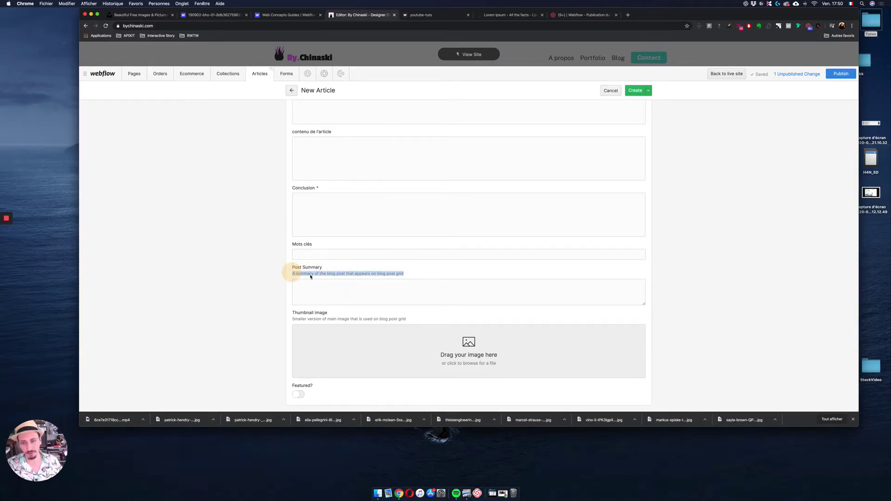
scroll(350, 267, up, 5)
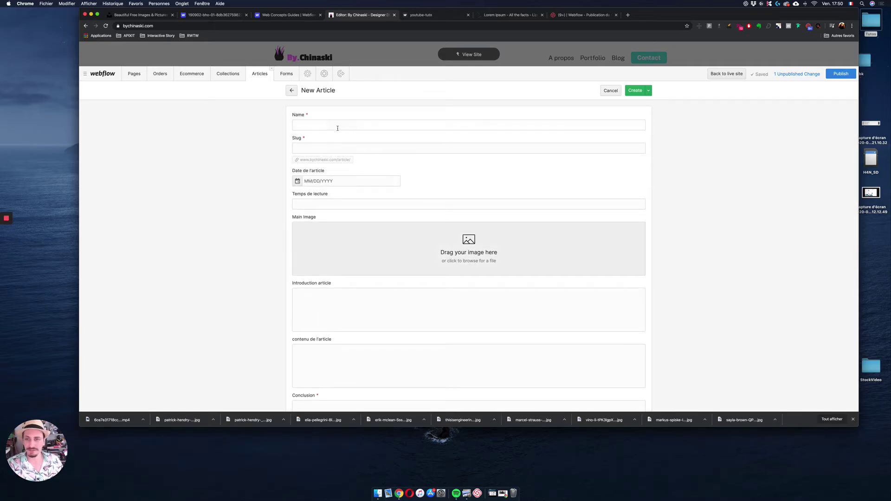
click(611, 91)
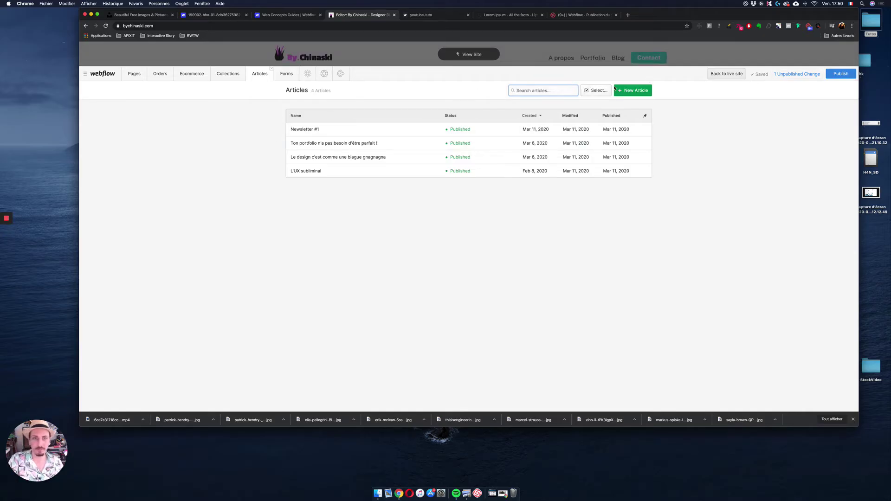
Start a new article named "Article test fqzf:qnf:lqng" with reading time "666 vies" and the desktop screenshot ending in 12.12.49 as main image
click(640, 90)
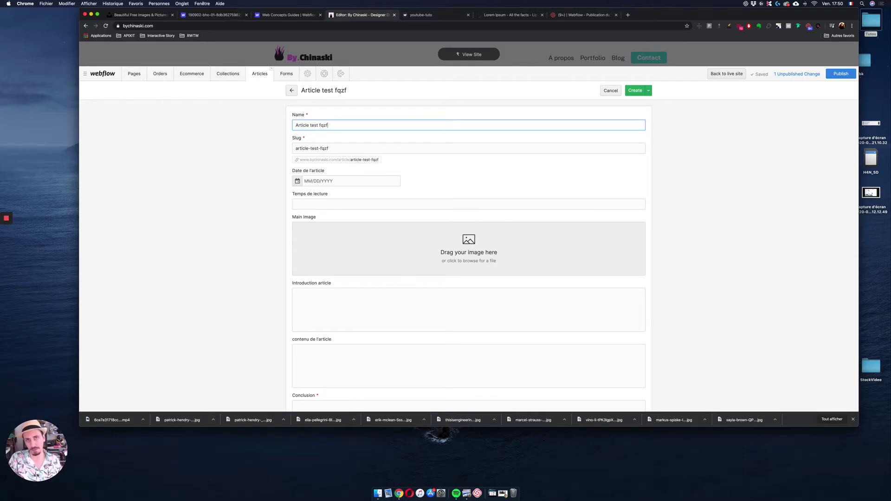
click(350, 203)
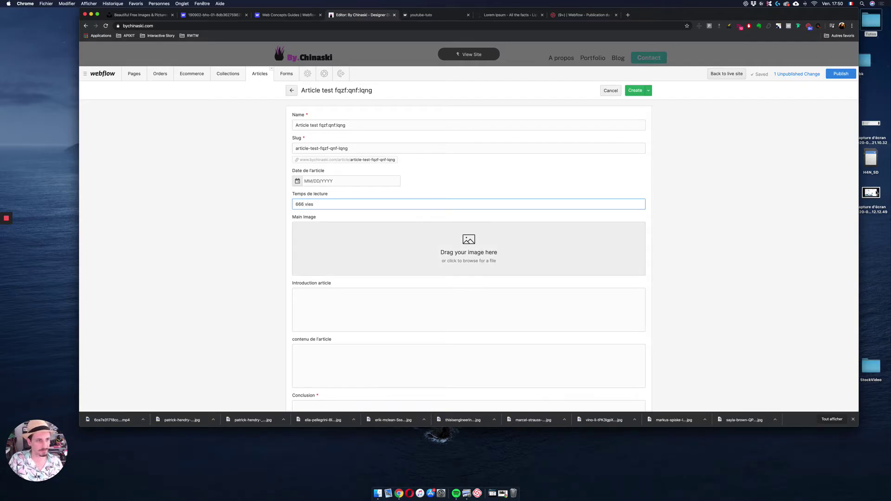
drag(875, 194, 571, 238)
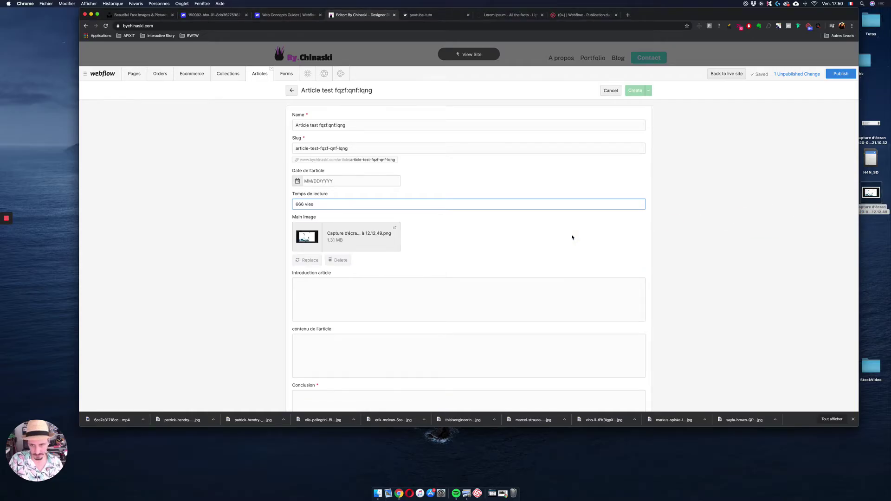
Enter the placeholder text "sqdqsdqsd" as the article's introduction
scroll(572, 238, down, 1)
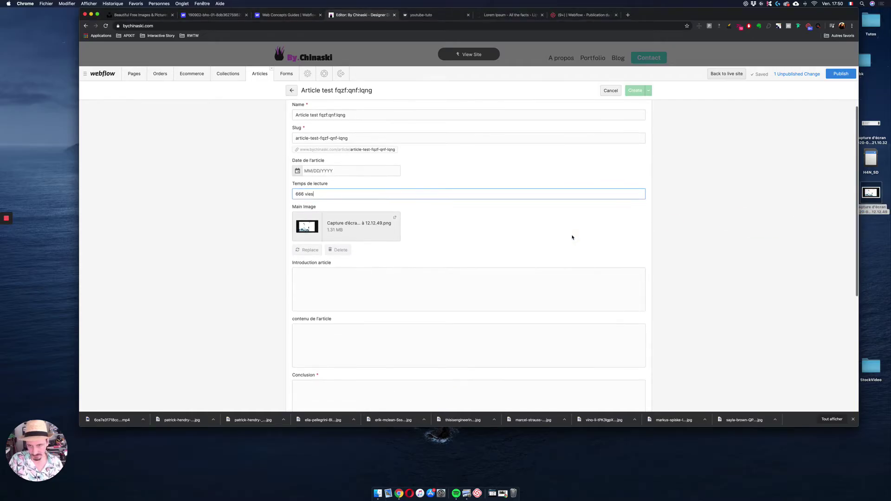
click(394, 290)
text(sqdqsdqs)
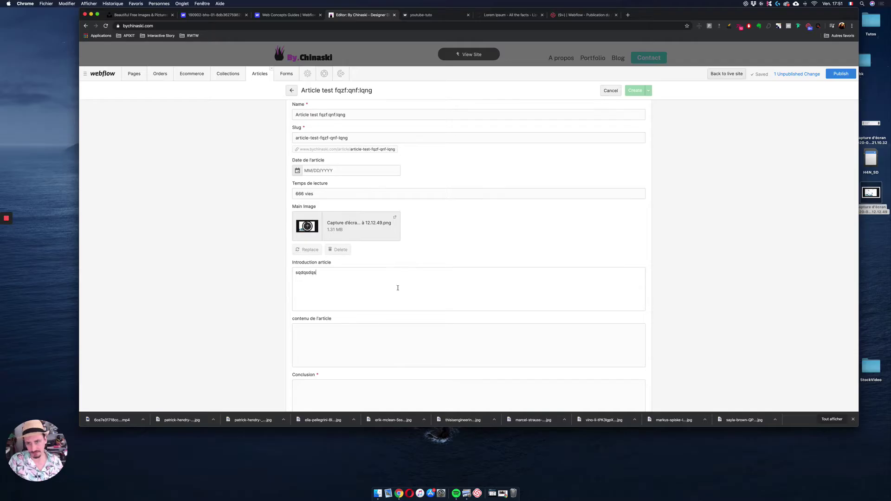
text(d)
Copy the introduction's placeholder text into the article content, repeating it on five lines
scroll(394, 278, down, 5)
key(super+a)
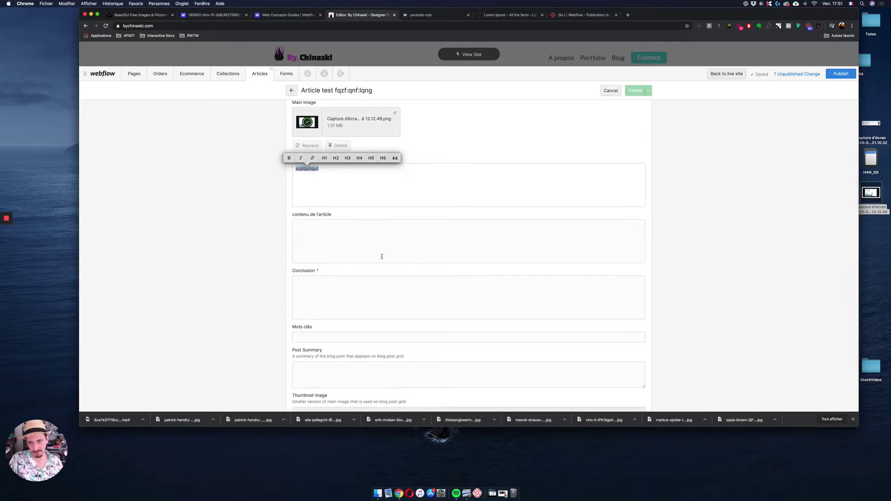
key(super+c)
click(382, 256)
click(381, 255)
key(super+v)
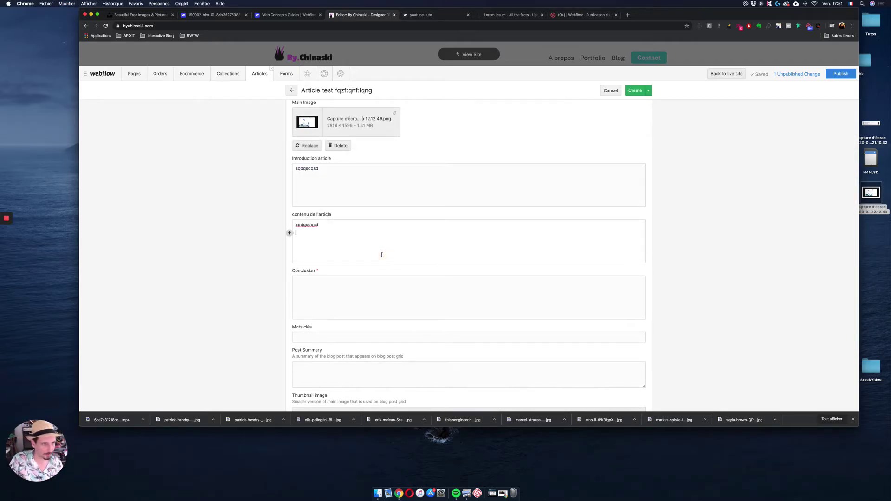
key(super+v)
key(super+v)
Fill the article's conclusion with four lines of the copied placeholder text "sqdqsdqsd"
scroll(382, 255, down, 4)
click(383, 246)
key(super+v)
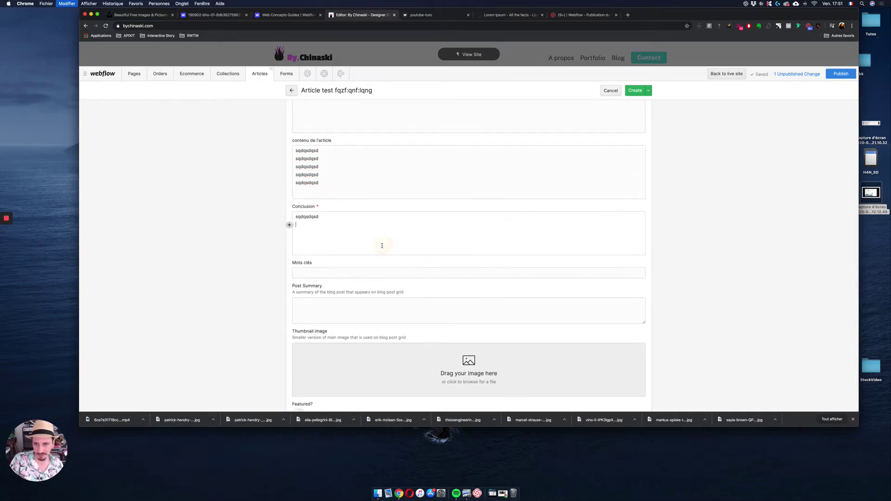
key(super+v)
key(super+v)
key(super+v)
Fill the article's Post Summary with the copied placeholder text repeated five times
scroll(347, 288, down, 1)
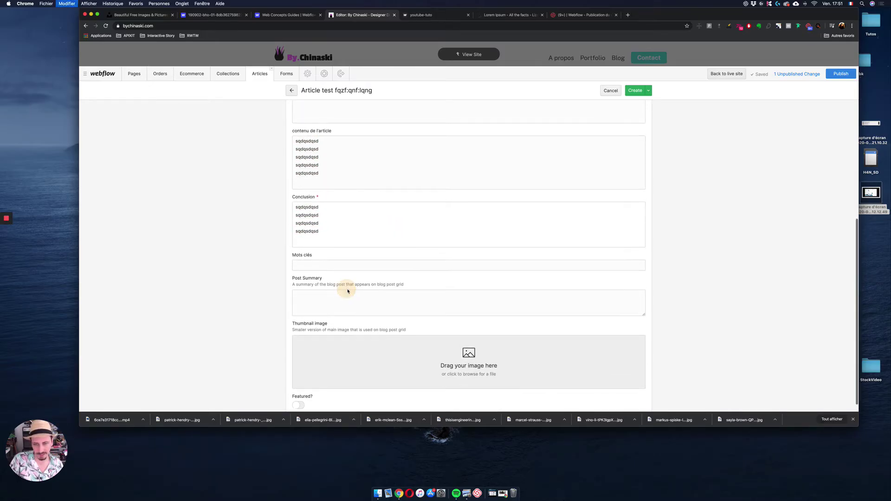
click(345, 306)
key(super+v)
key(super+v)
key(super+v)
key(super+v)
key(super+v)
Upload the cameron-venti Unsplash JPG as the article's thumbnail image
scroll(345, 296, down, 1)
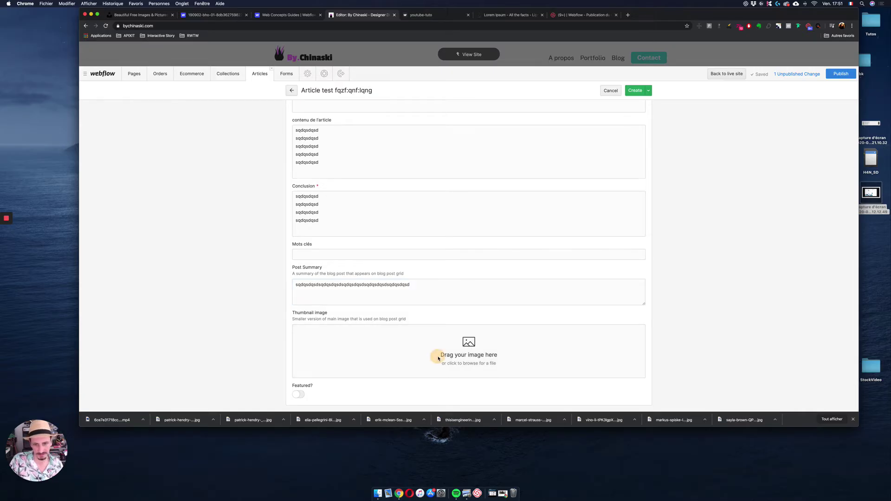
click(437, 355)
double_click(308, 55)
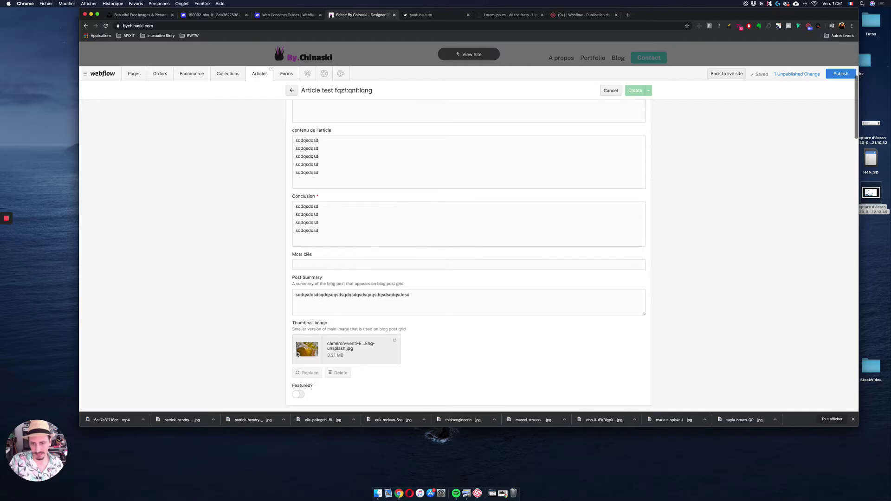
Create the completed test article so that it is staged for publishing
scroll(472, 247, up, 8)
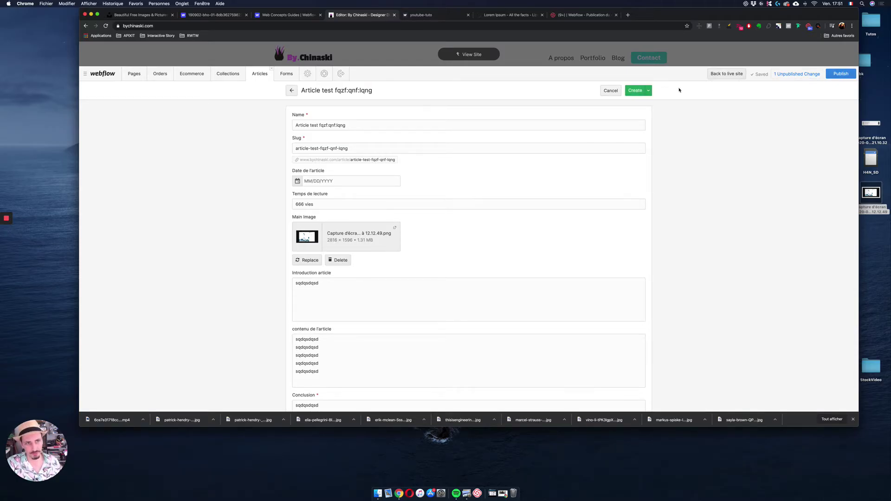
click(649, 91)
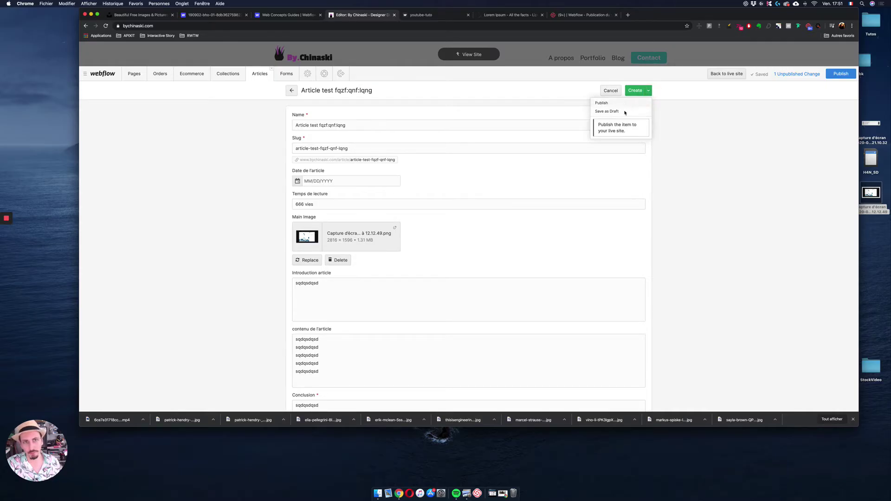
click(636, 92)
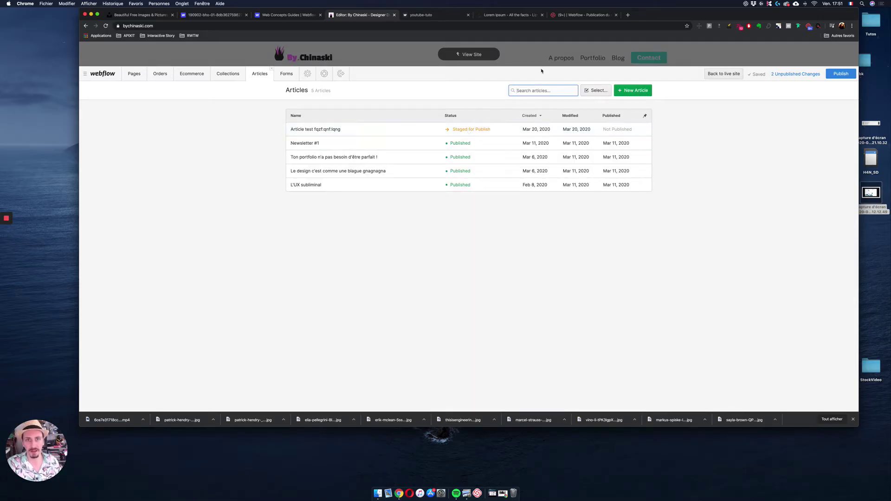
Leave the article list and open the "Portfolio ByChinaski" page in the editor
click(470, 54)
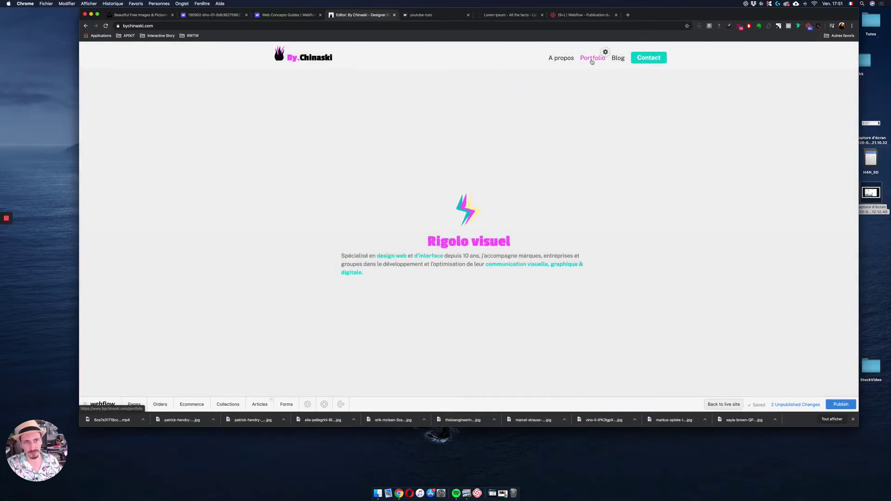
click(137, 405)
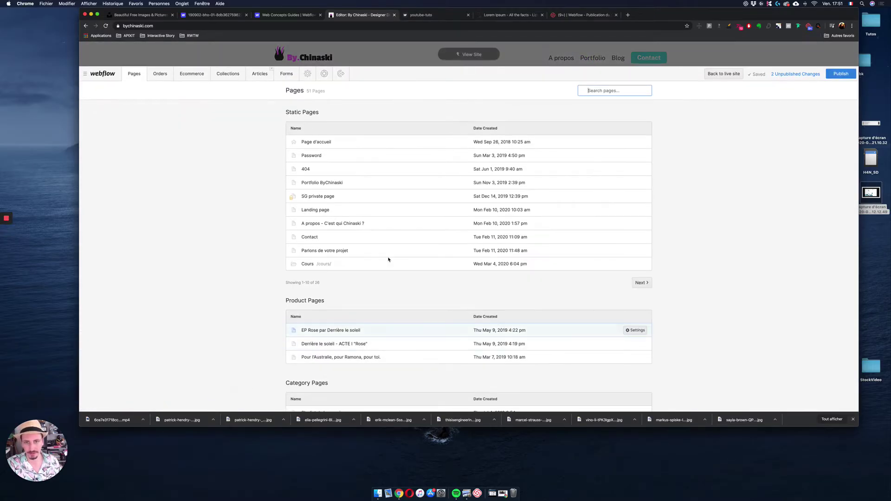
click(317, 184)
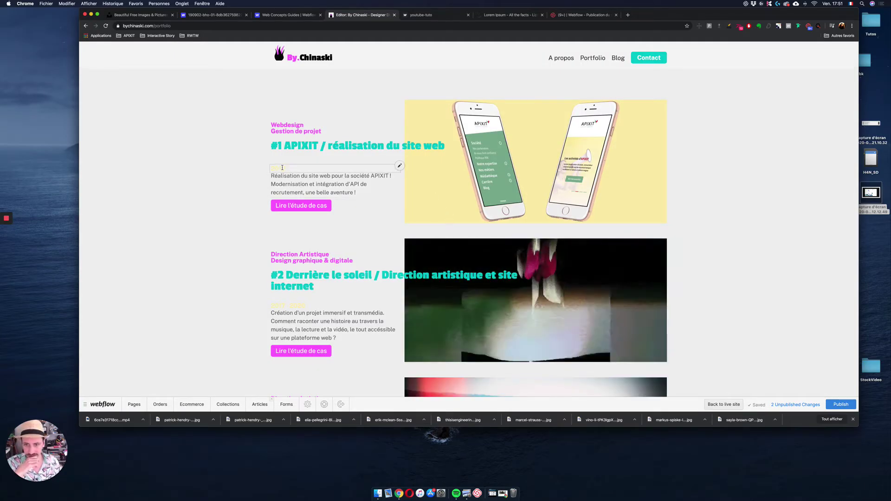
Change the date of the "#1 APIXIT" project on the portfolio page to "2019 - 2020"
scroll(282, 167, down, 10)
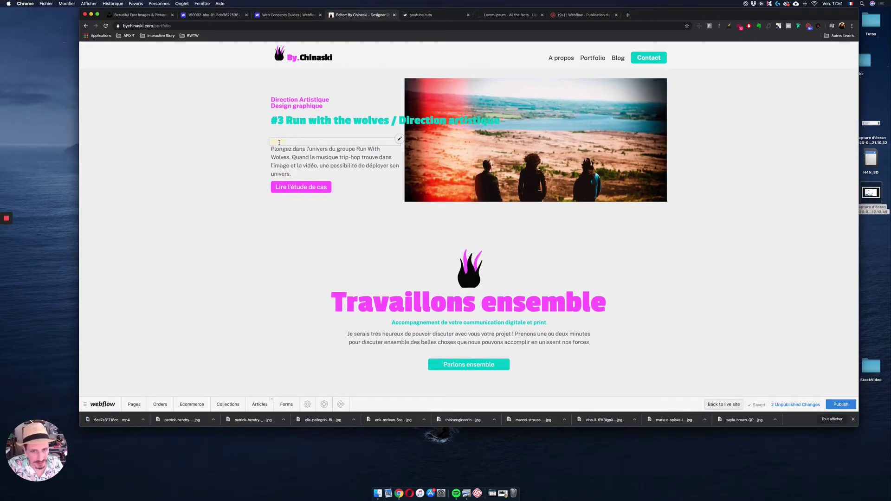
scroll(279, 142, up, 5)
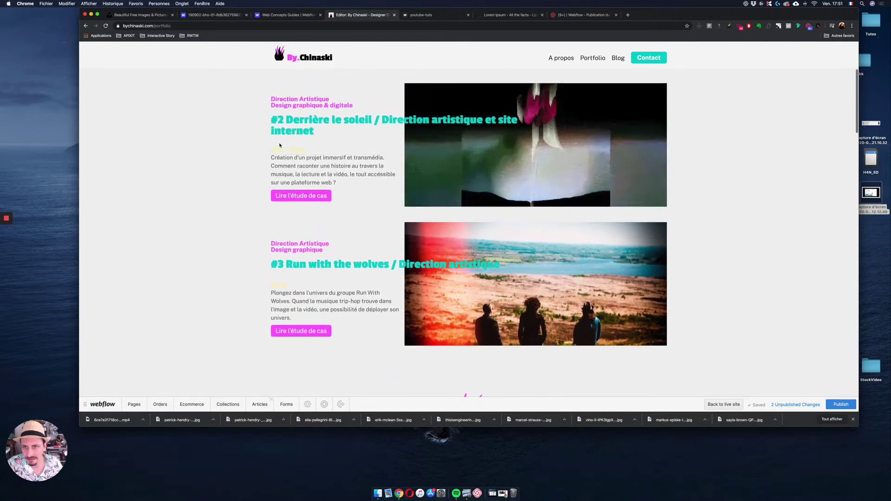
scroll(280, 146, up, 1)
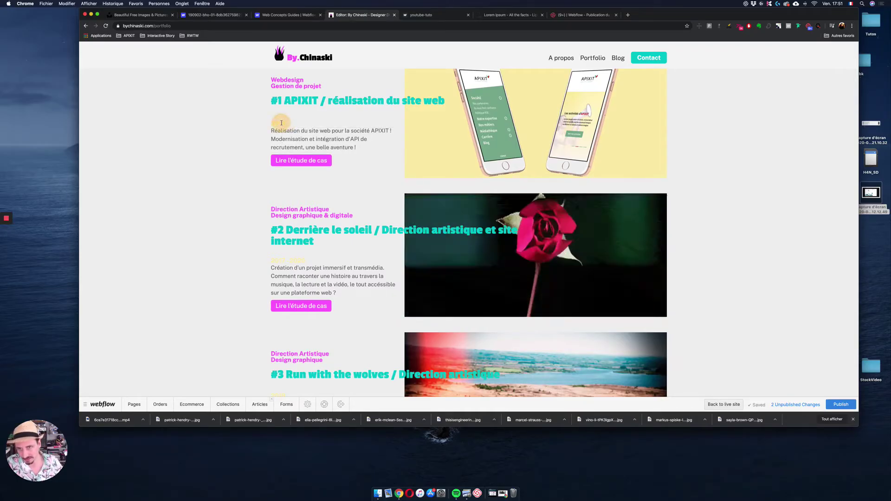
double_click(278, 123)
text(2019 - 2)
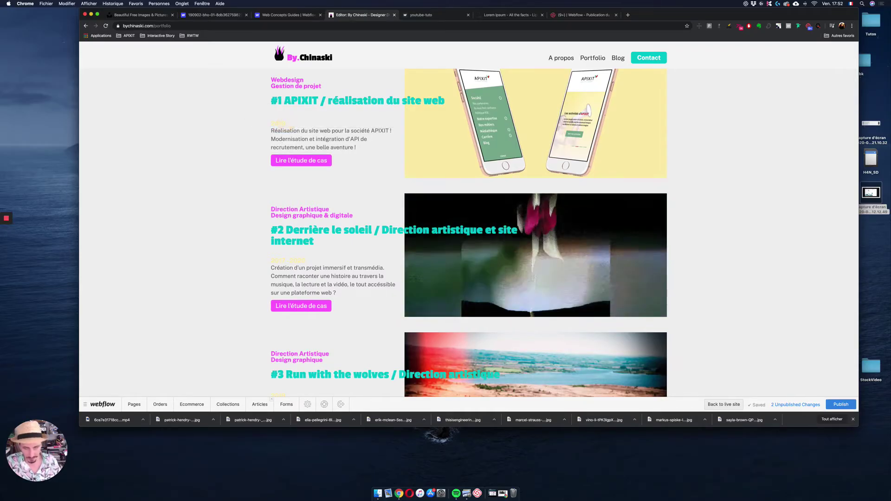
text(020)
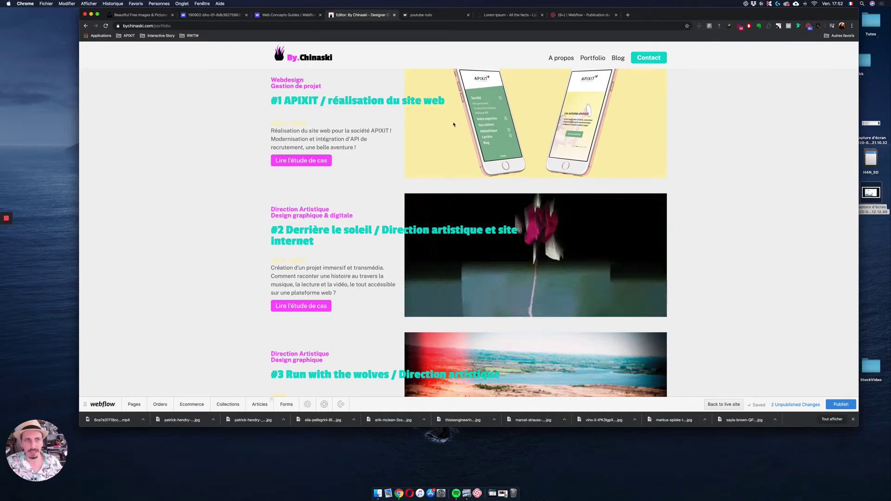
scroll(453, 124, down, 1)
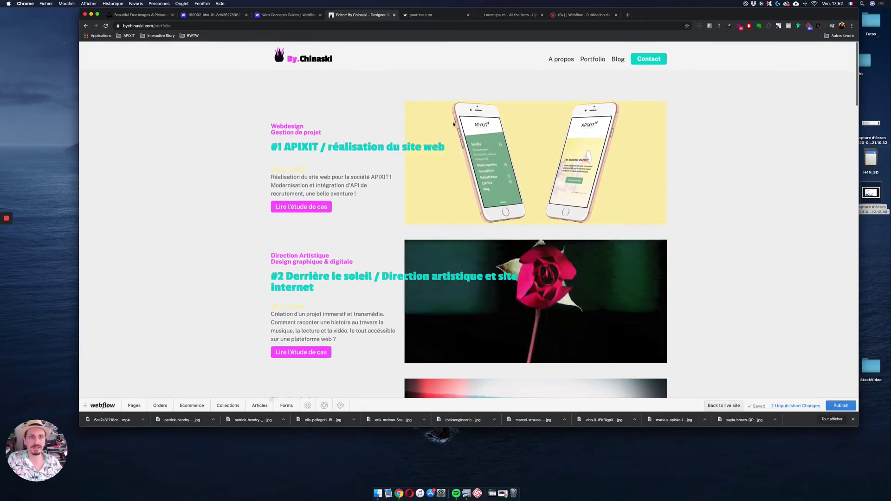
Look through the editor's site management sections: pages, orders, ecommerce, collections and articles
scroll(453, 124, down, 5)
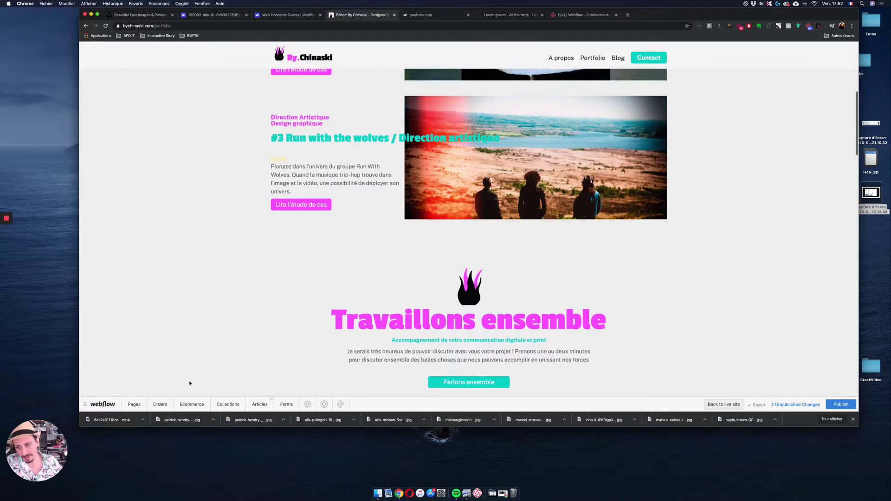
click(134, 404)
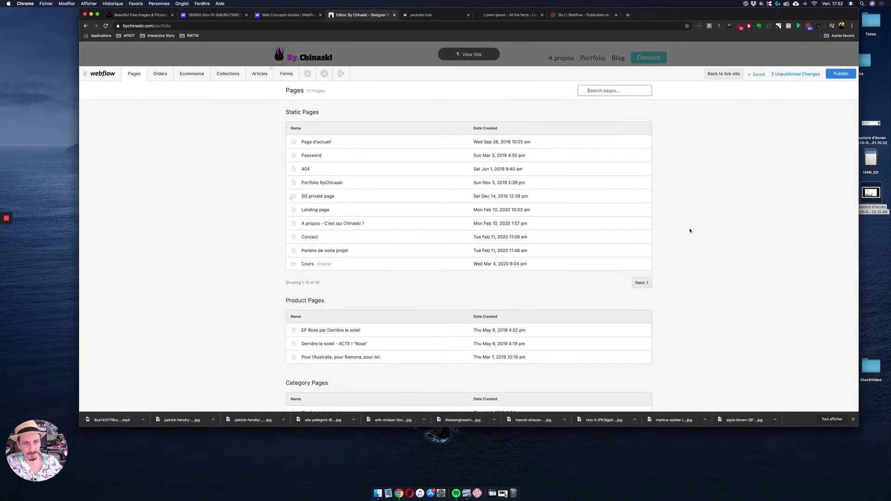
scroll(483, 278, down, 1)
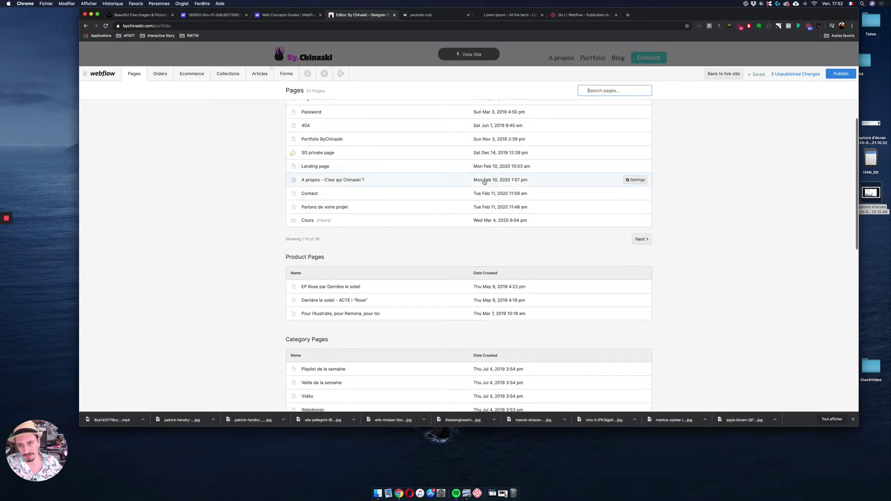
scroll(483, 179, up, 1)
click(155, 76)
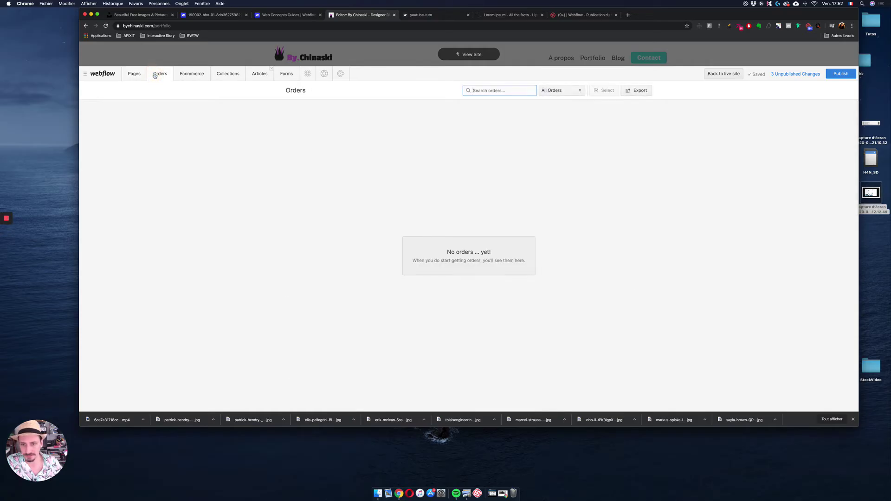
click(180, 75)
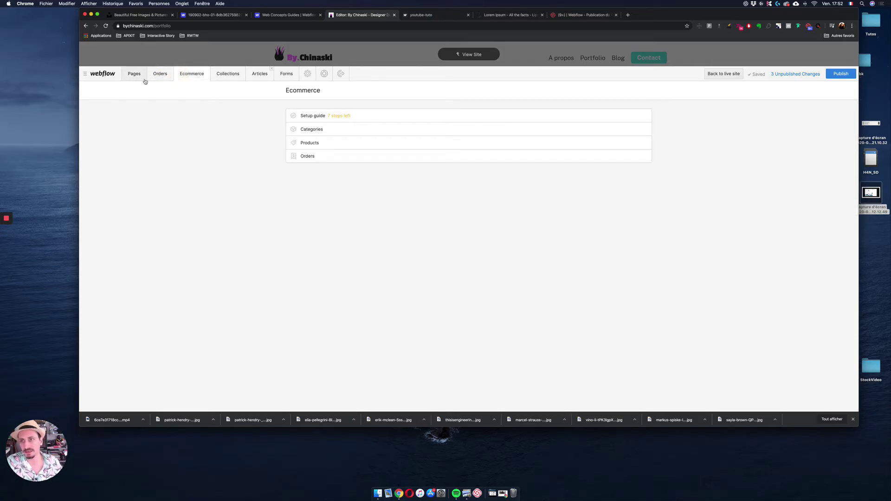
click(228, 76)
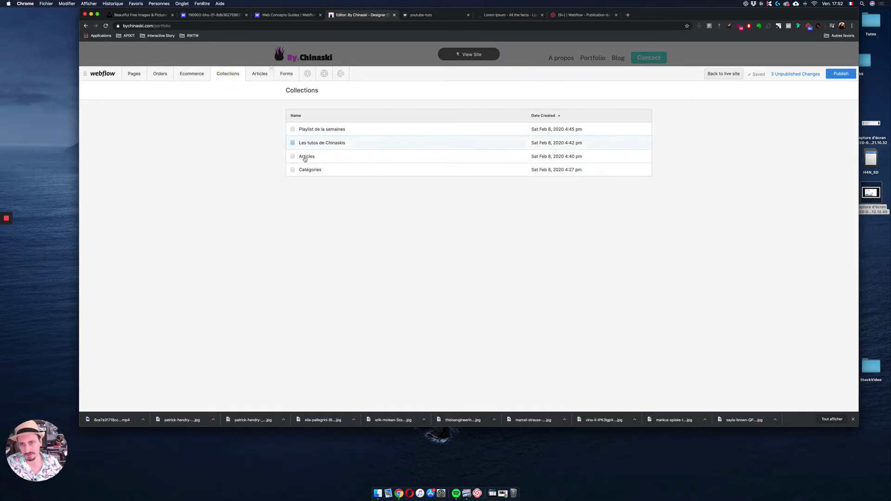
click(261, 76)
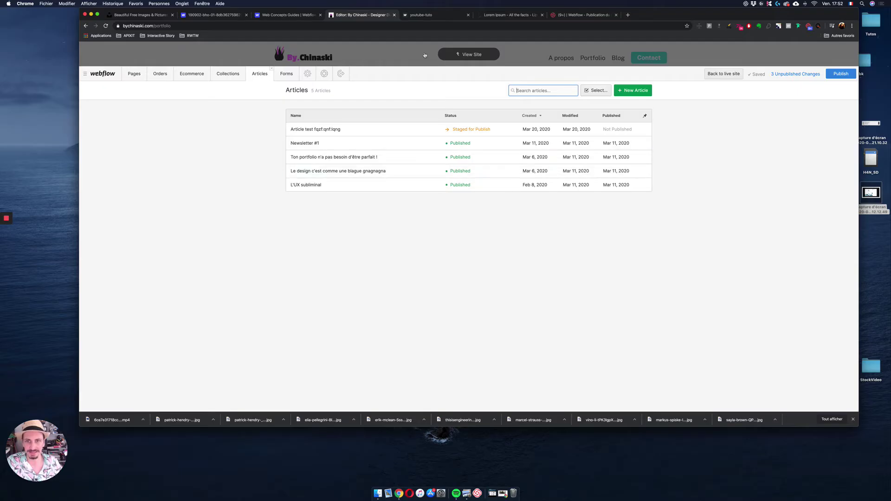
Return to the live site and review the public portfolio page down to its footer
click(725, 74)
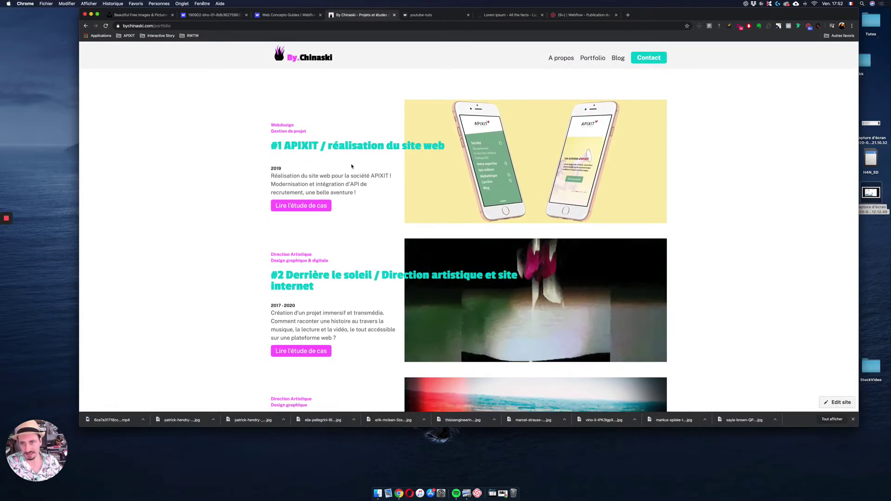
scroll(407, 162, down, 4)
scroll(406, 162, down, 6)
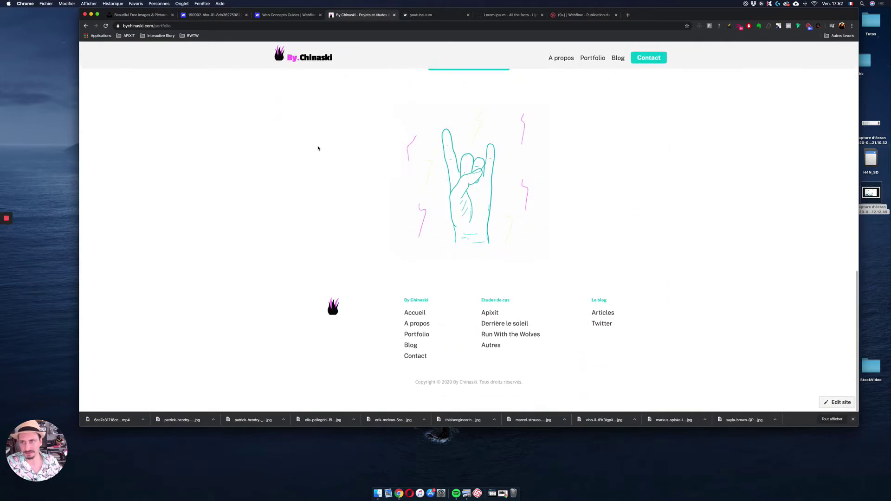
scroll(319, 147, up, 15)
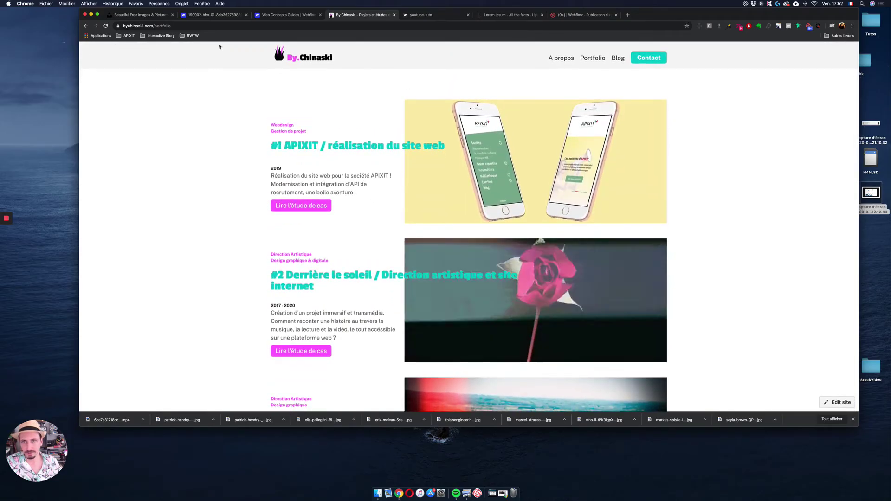
Go back to the site's Designer and reopen the homepage in the Editor
click(86, 27)
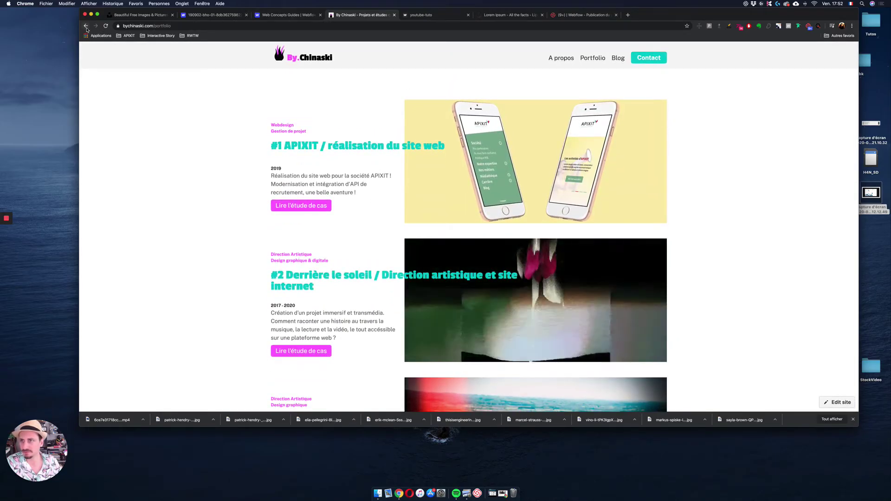
click(86, 27)
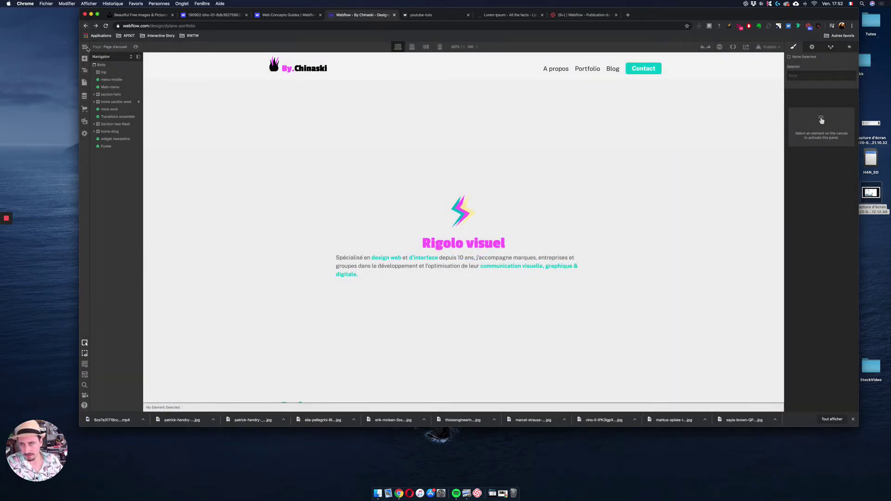
click(85, 47)
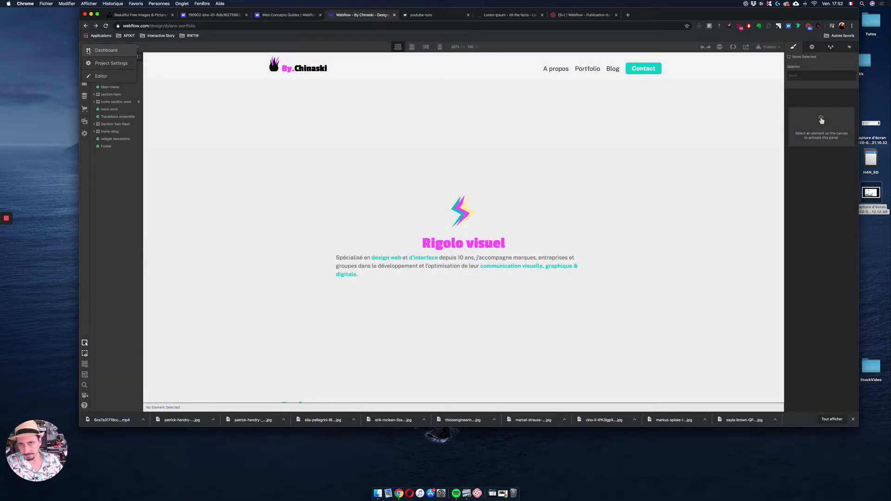
click(94, 77)
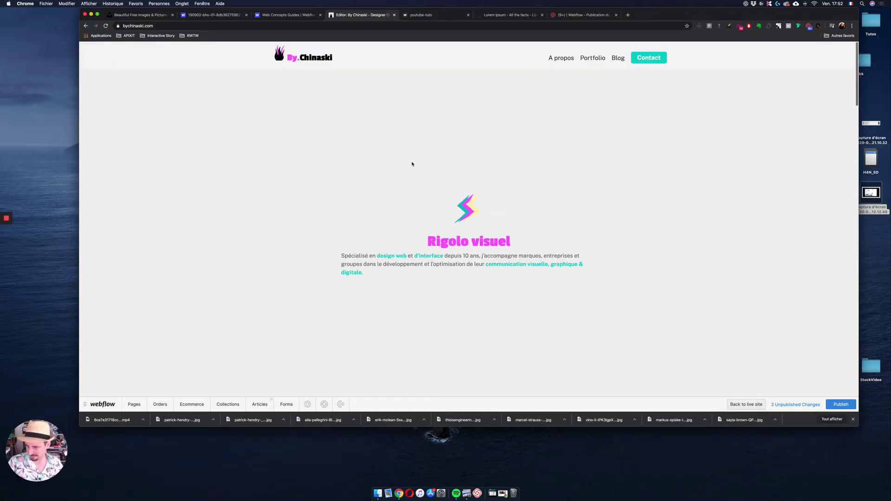
Replace "Rigolo" with "Designer" in the homepage's hero heading so that it reads "Designer visuel"
scroll(412, 163, down, 20)
scroll(412, 164, down, 10)
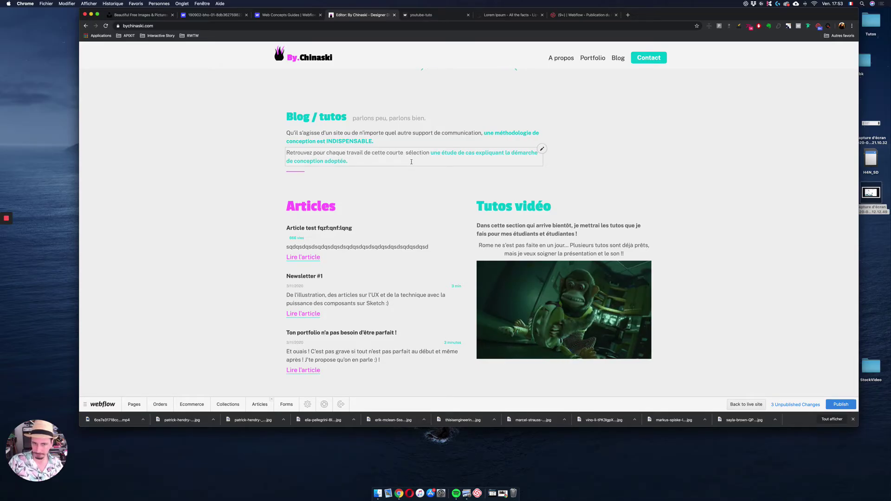
scroll(412, 162, up, 20)
scroll(412, 164, up, 10)
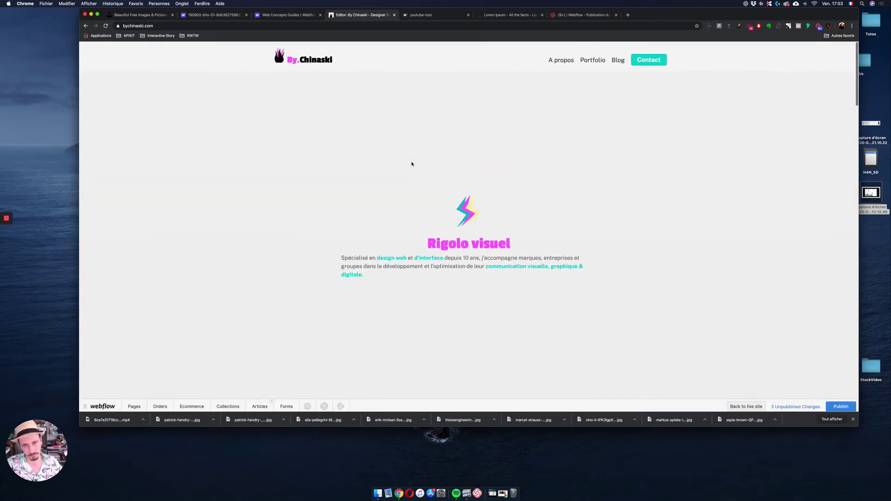
double_click(445, 240)
text(Designer)
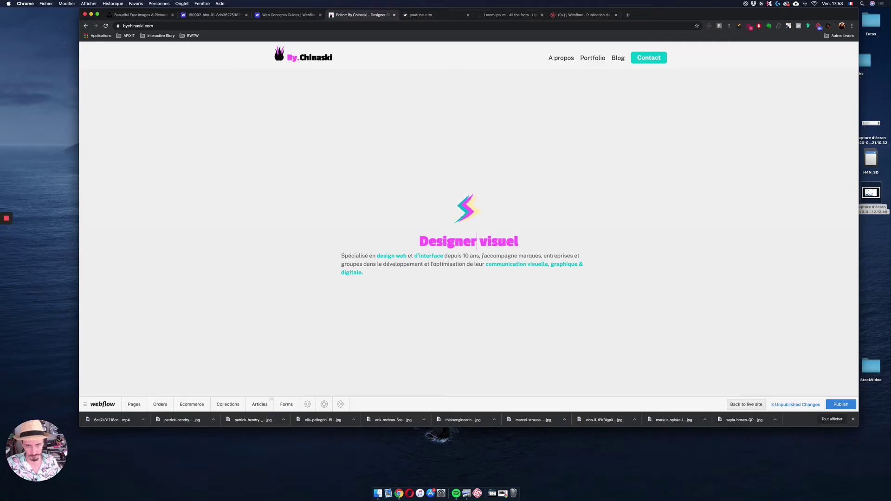
click(558, 181)
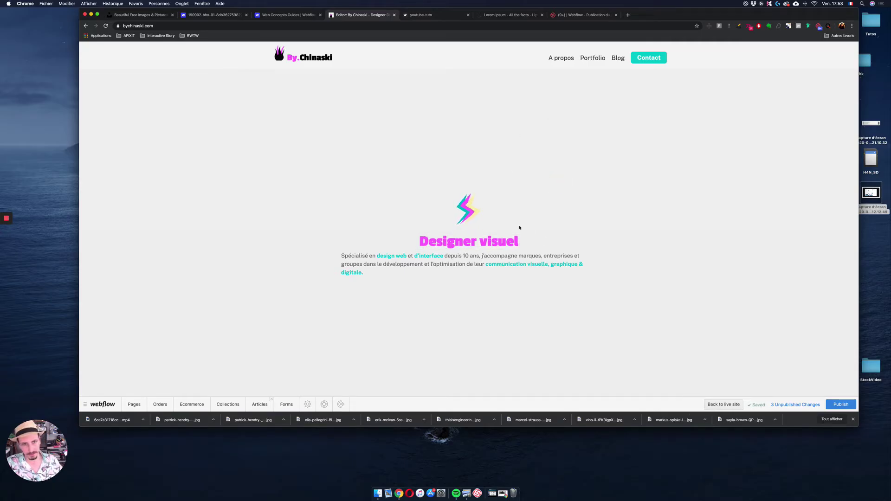
Permanently delete the staged test article from the Articles collection
click(260, 404)
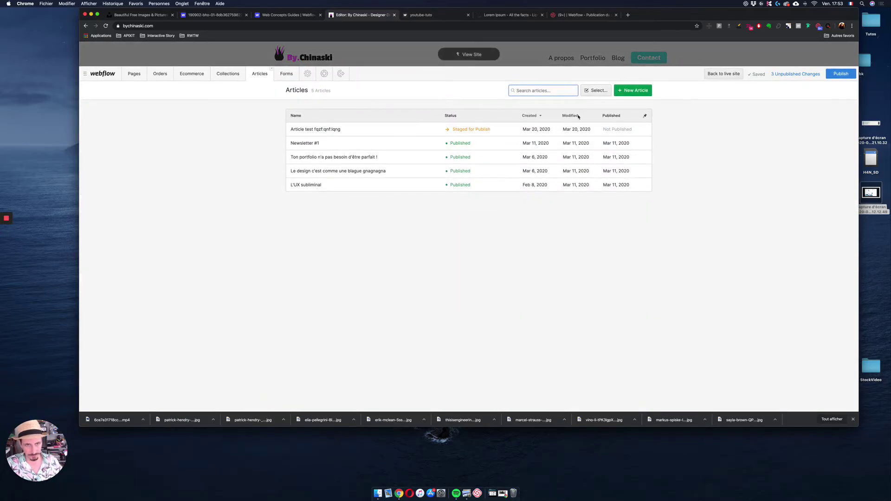
click(598, 90)
click(293, 129)
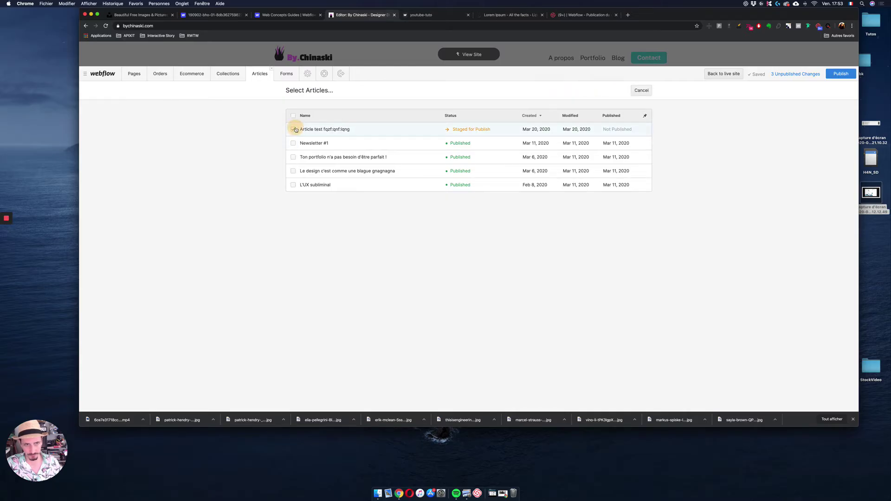
click(554, 91)
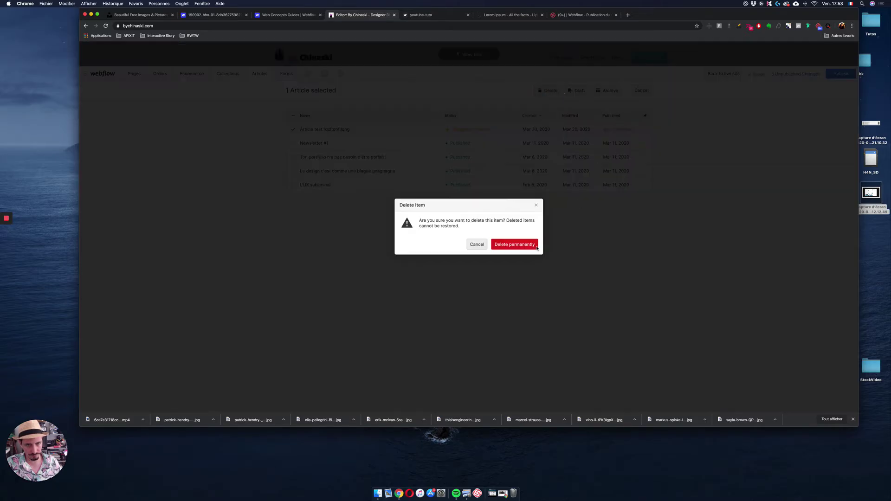
click(514, 244)
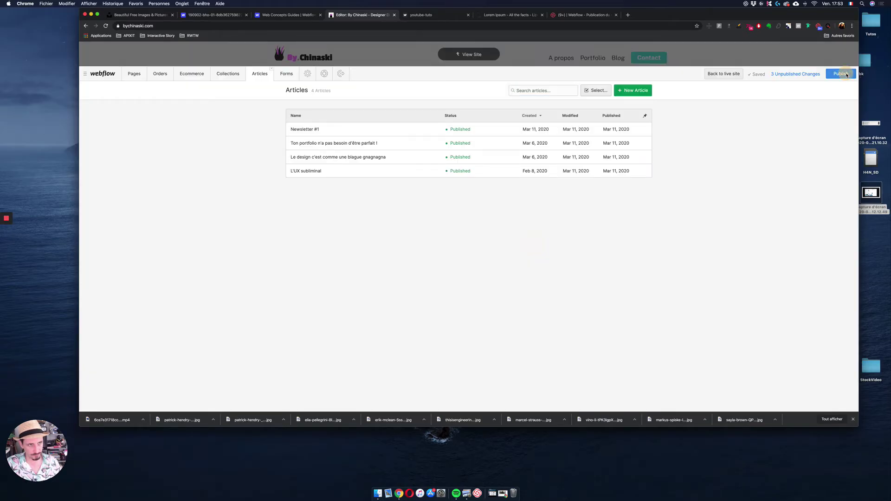
Publish the pending site changes and return to the live homepage
click(842, 74)
click(830, 130)
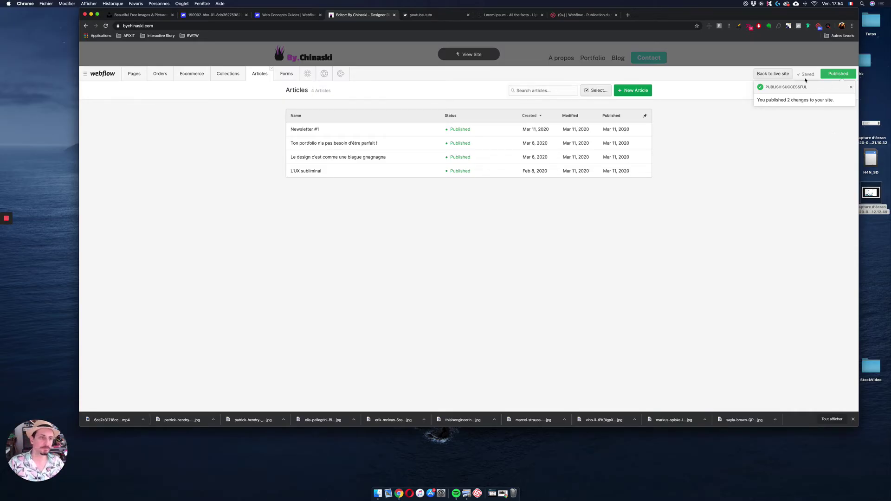
click(779, 74)
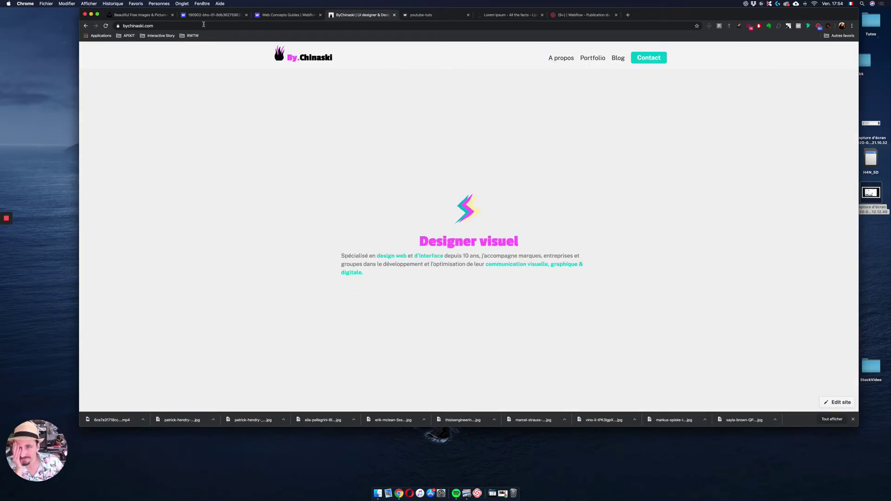
Return from the live homepage to the Designer and switch to the Editor again
click(85, 27)
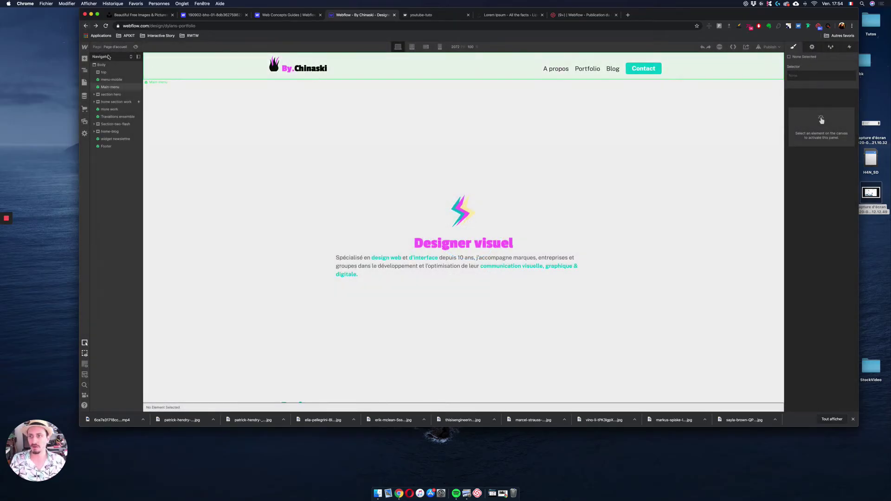
click(84, 47)
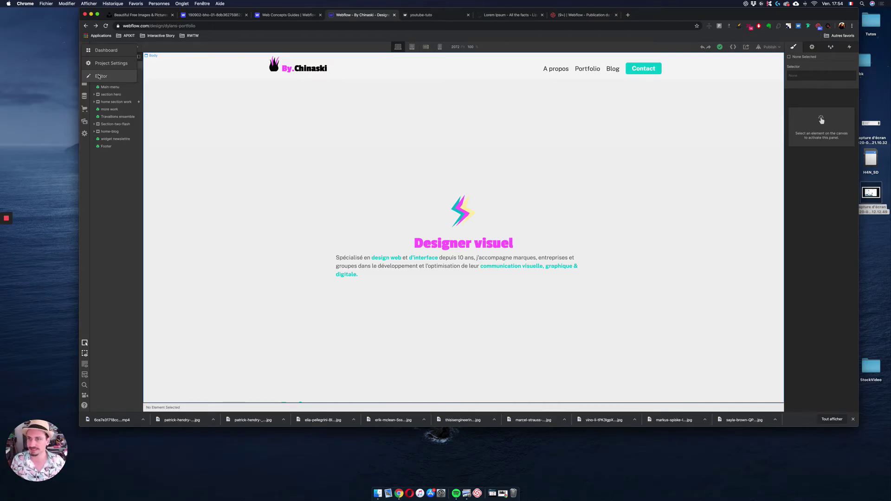
click(99, 76)
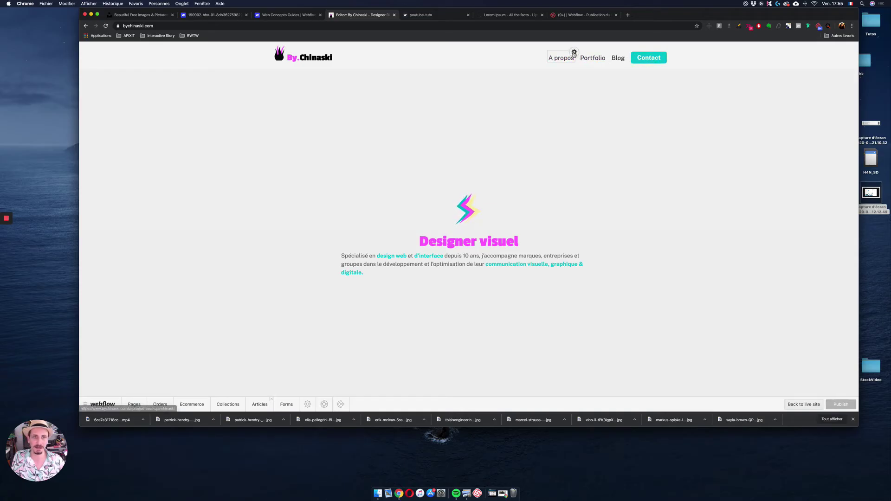
Show the edit options of the "A propos" navigation link and change the hero heading to "Petit rigolo visuel"
click(575, 52)
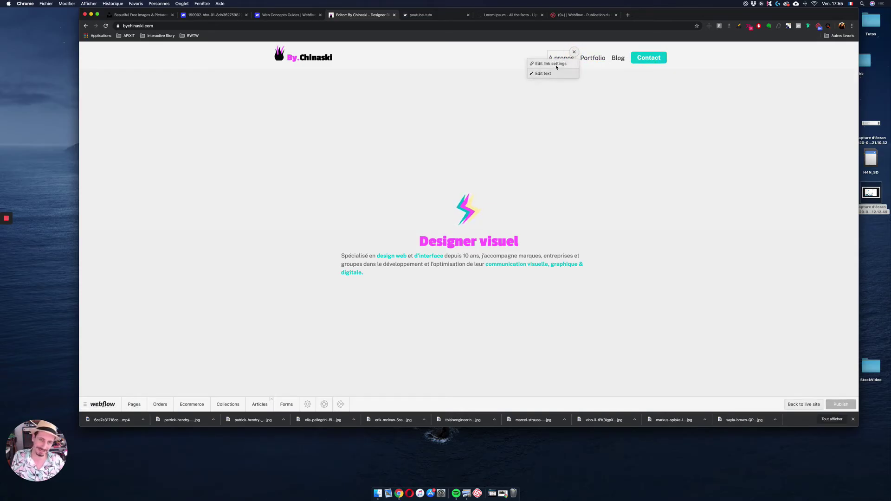
double_click(448, 246)
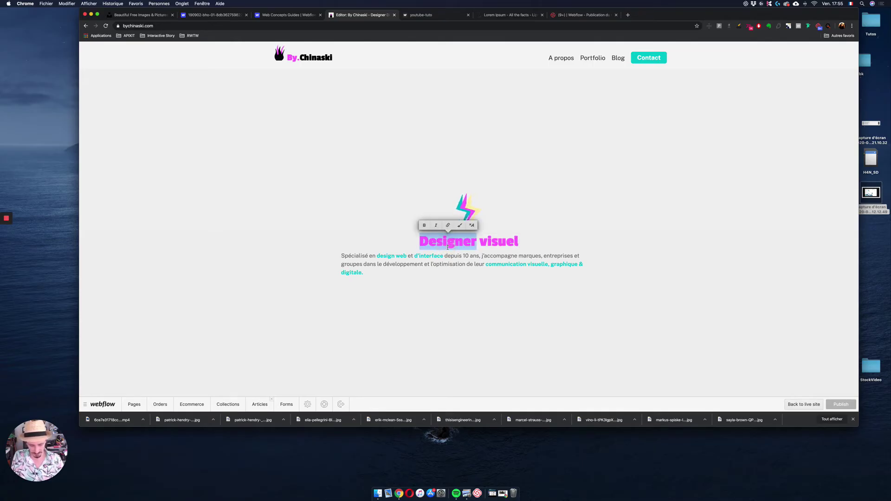
text(Petit rigolo)
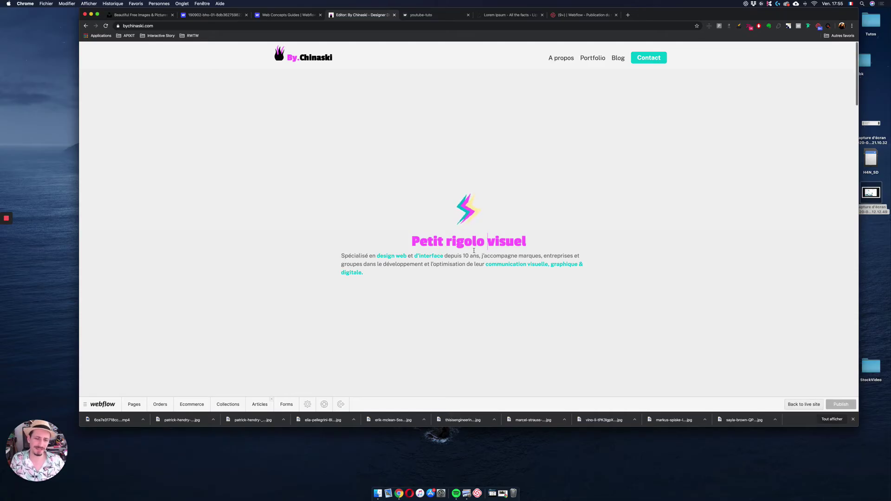
Examine the homepage's editable sections from the projects down to the blog and video tutorials
scroll(474, 253, down, 6)
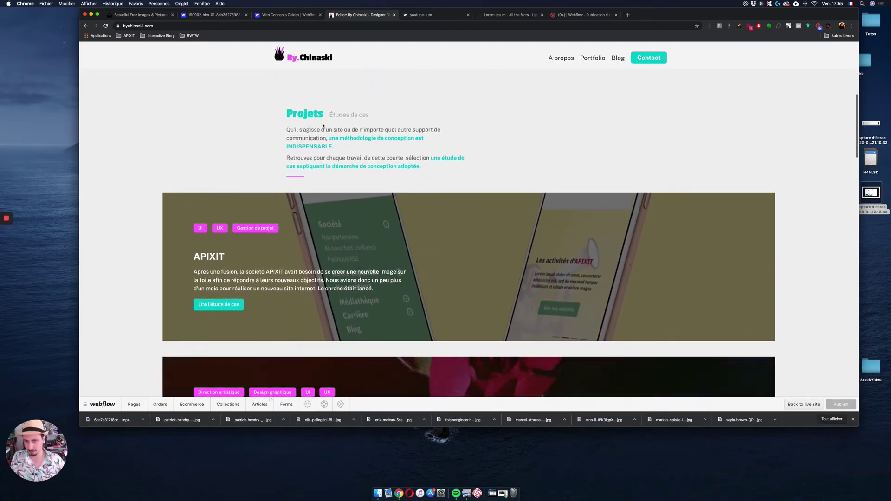
scroll(517, 182, down, 3)
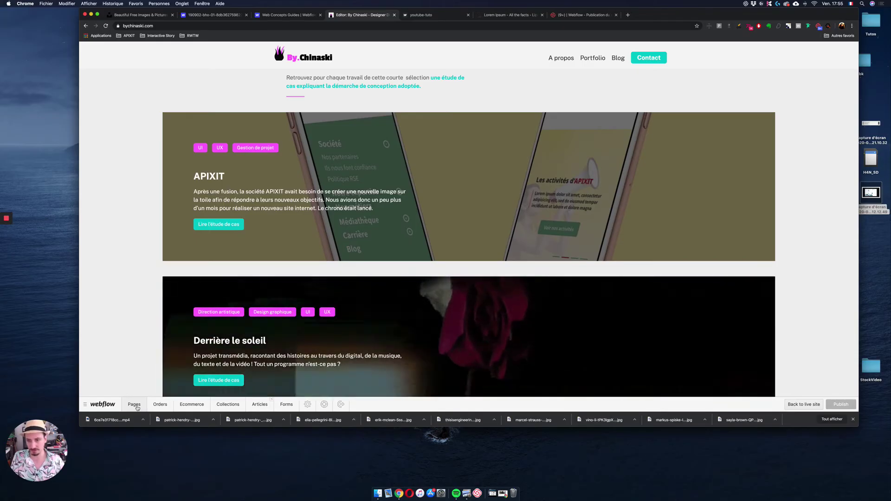
scroll(314, 266, up, 1)
scroll(313, 267, down, 10)
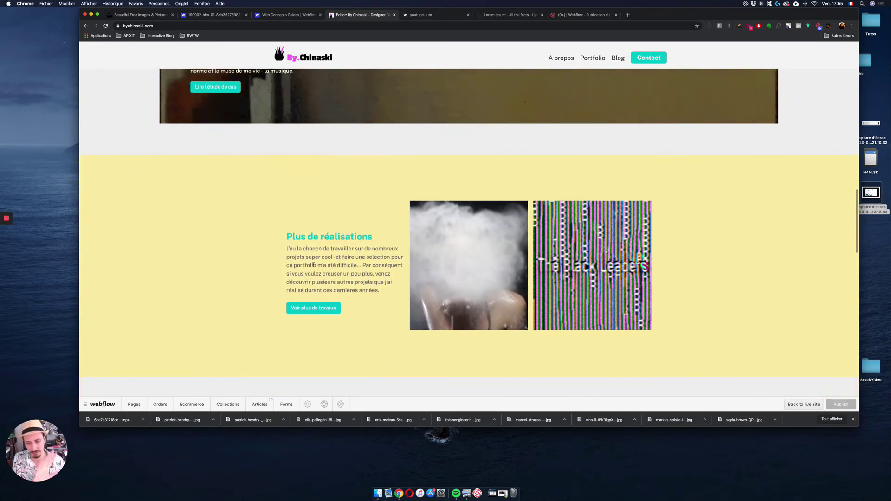
scroll(315, 267, down, 3)
scroll(325, 275, down, 4)
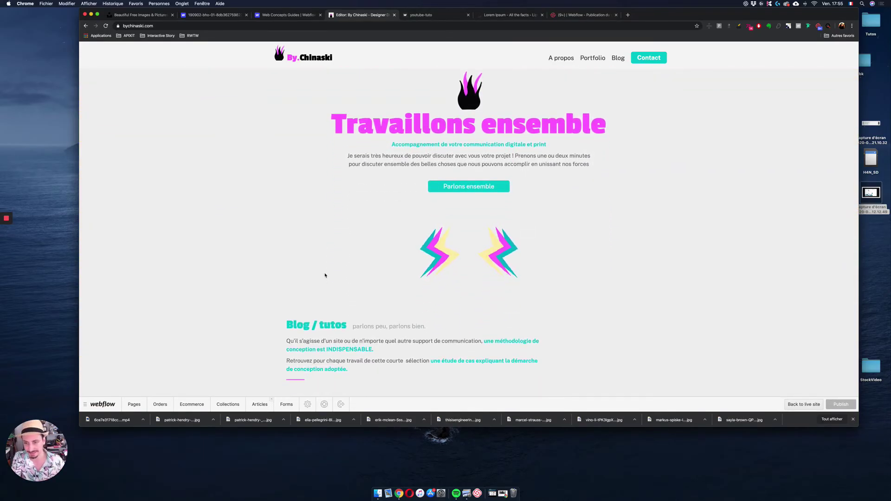
scroll(325, 275, down, 3)
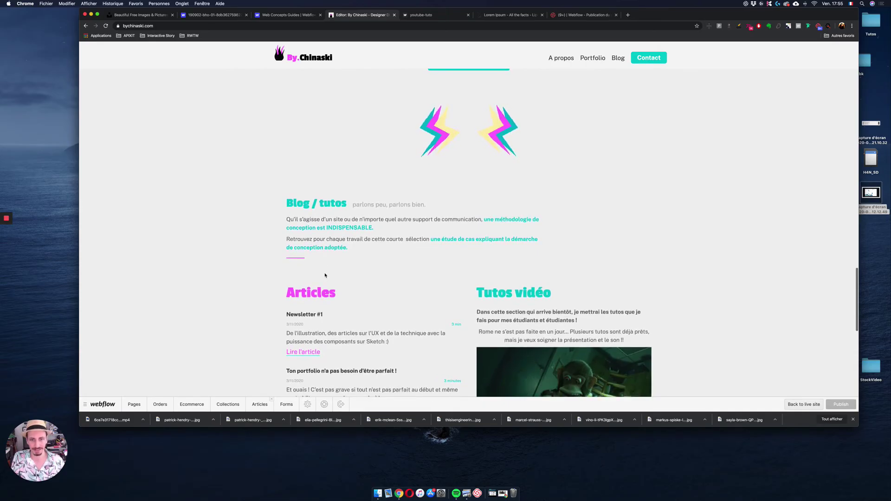
Open the Articles collection from the homepage's blog section and start a new article
scroll(325, 275, down, 1)
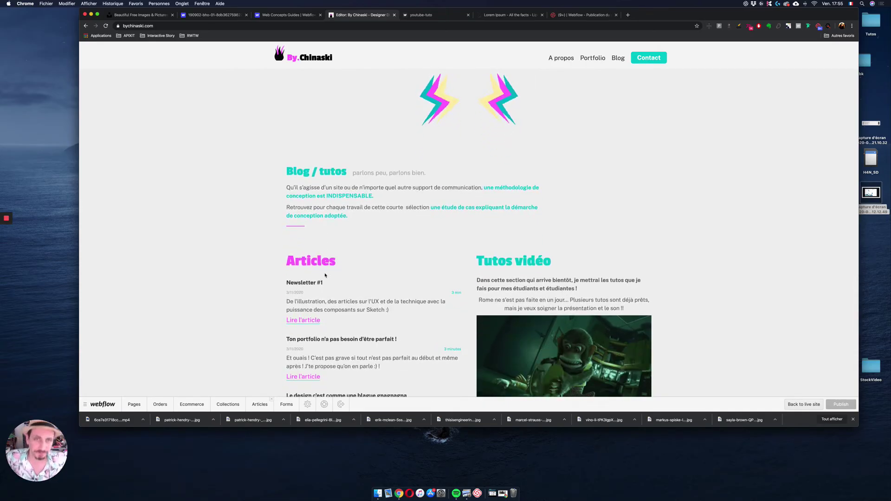
scroll(325, 275, down, 1)
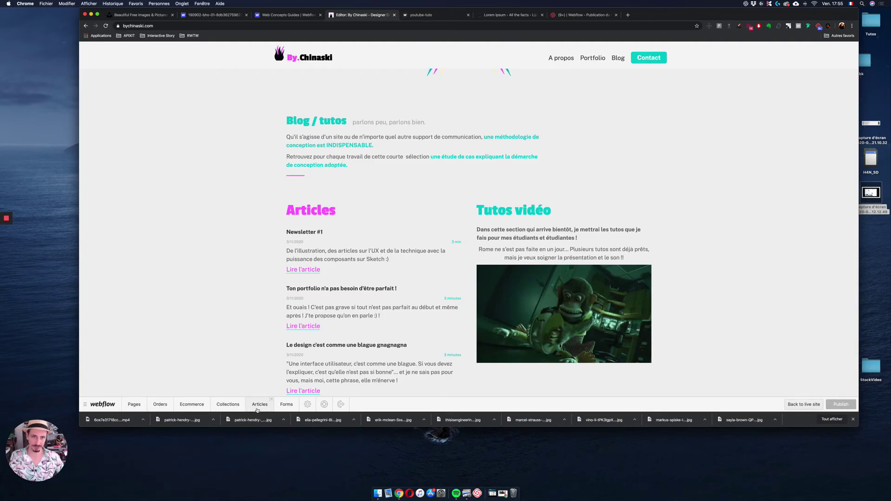
scroll(366, 286, down, 2)
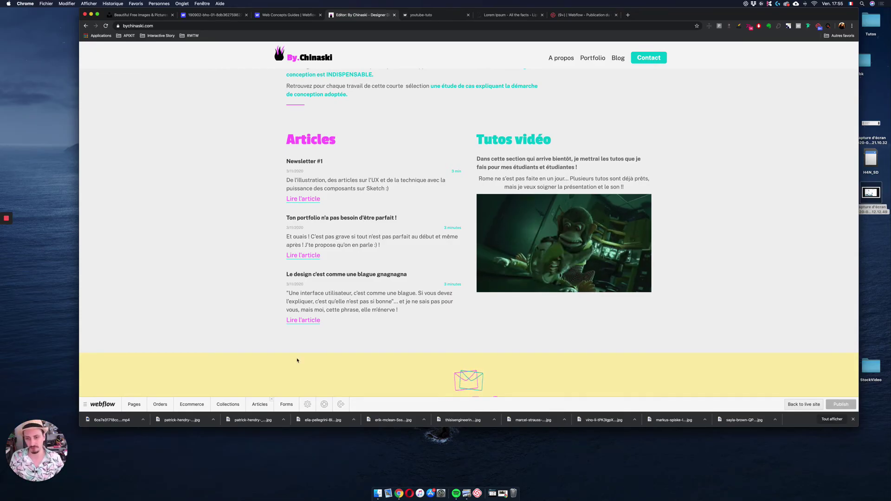
click(260, 404)
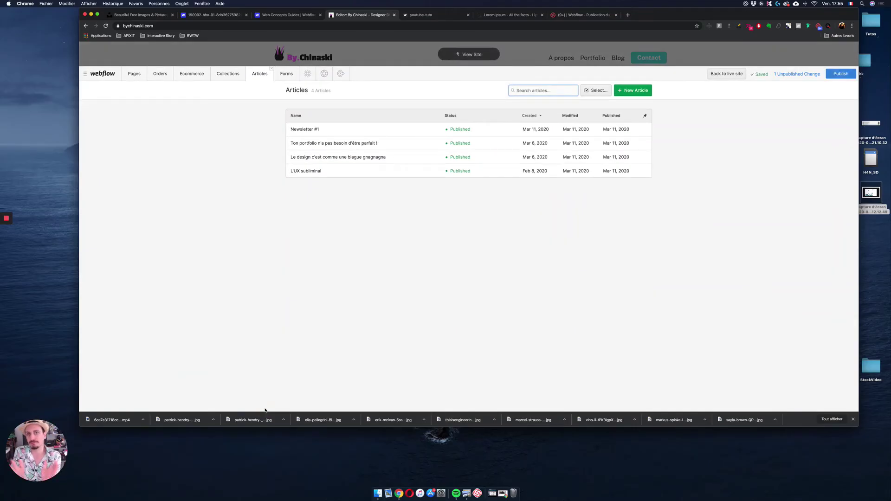
click(634, 90)
Name the new article "Article test"
text(A)
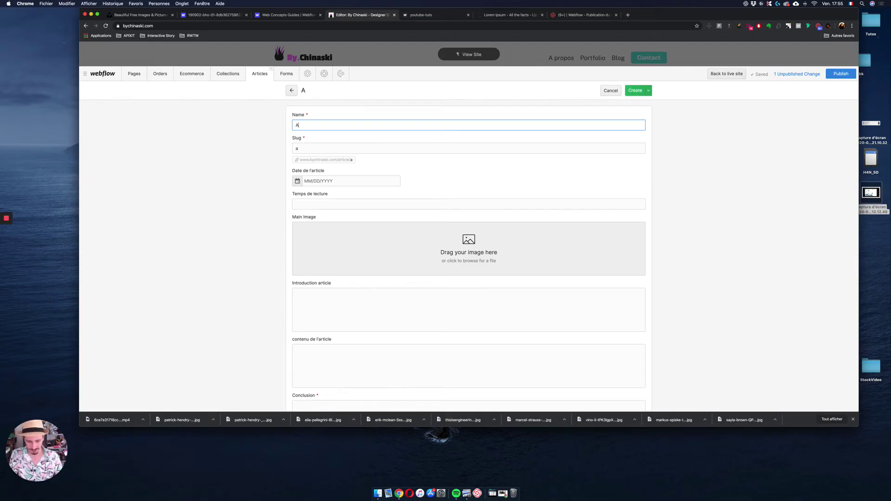
text(Rticle)
key(BackSpace)
key(BackSpace)
key(BackSpace)
key(BackSpace)
key(BackSpace)
key(BackSpace)
key(BackSpace)
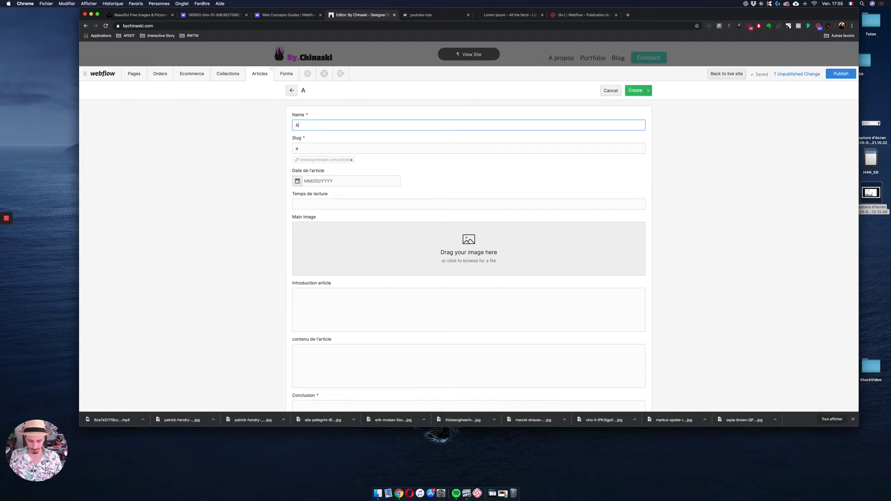
text(rticle)
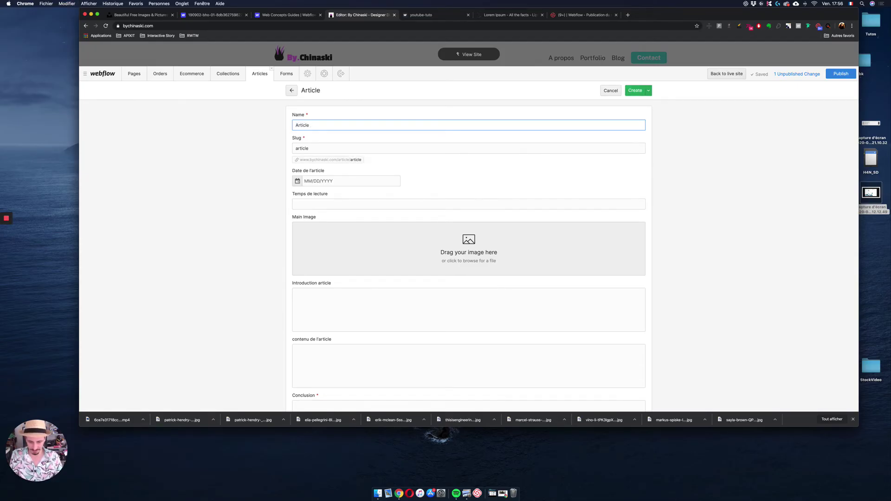
text( test)
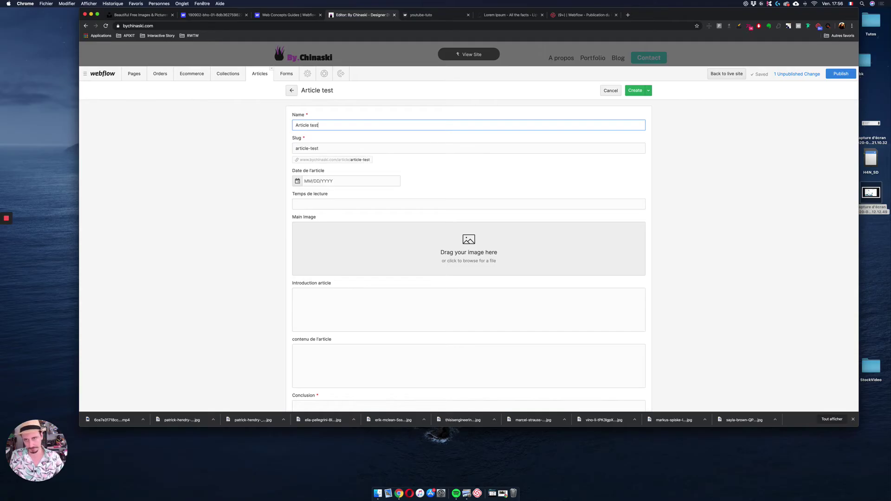
Set the article date to 03/04/2020 and the reading time to "666 vies"
click(300, 184)
click(330, 218)
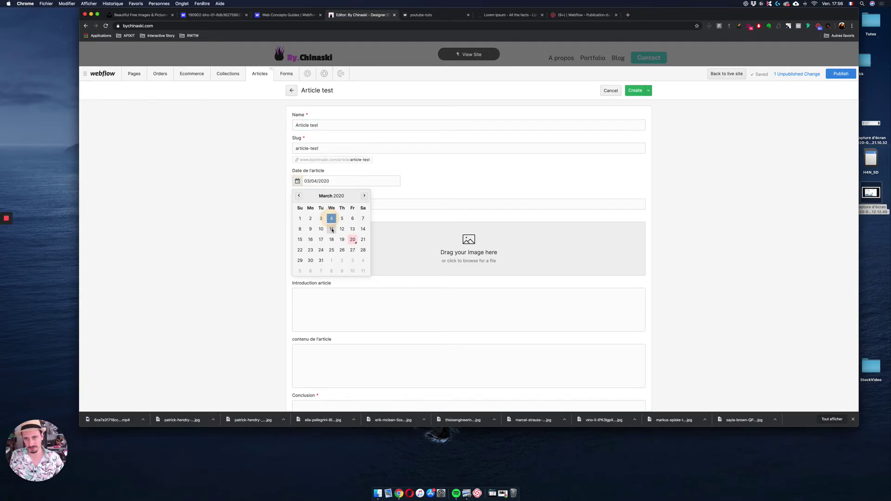
click(418, 204)
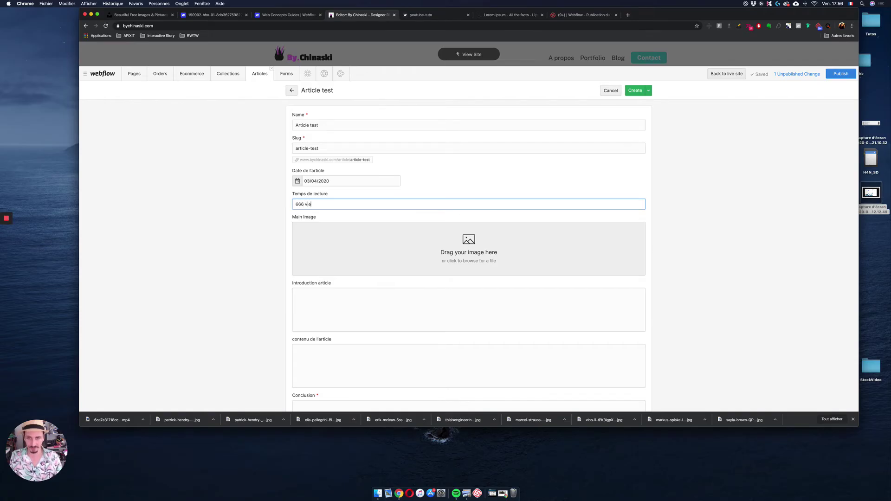
Upload the first photo of the IMG folder as the article's main image
click(484, 239)
click(309, 56)
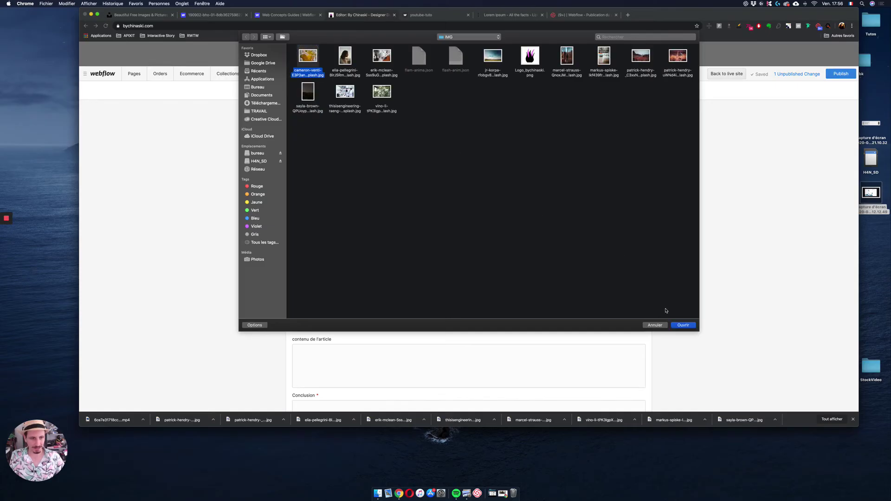
click(684, 326)
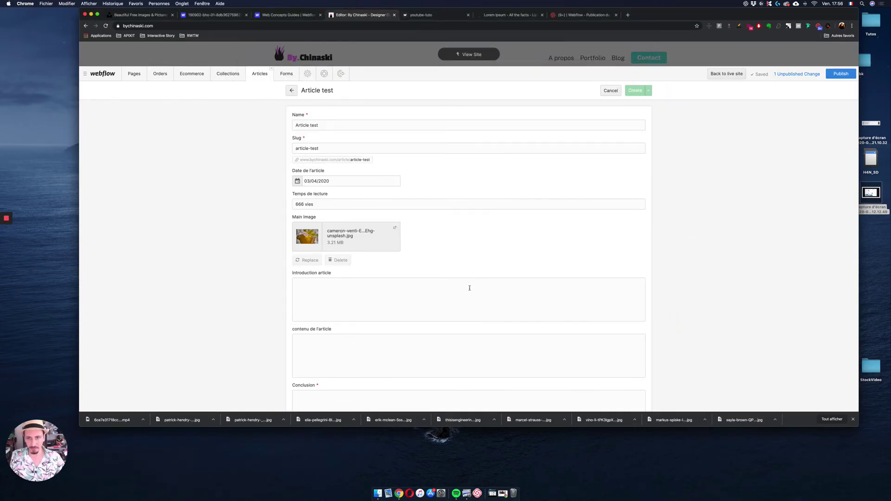
Copy the first Lorem Ipsum paragraph from the lipsum.com page into the article's introduction
click(460, 298)
click(513, 15)
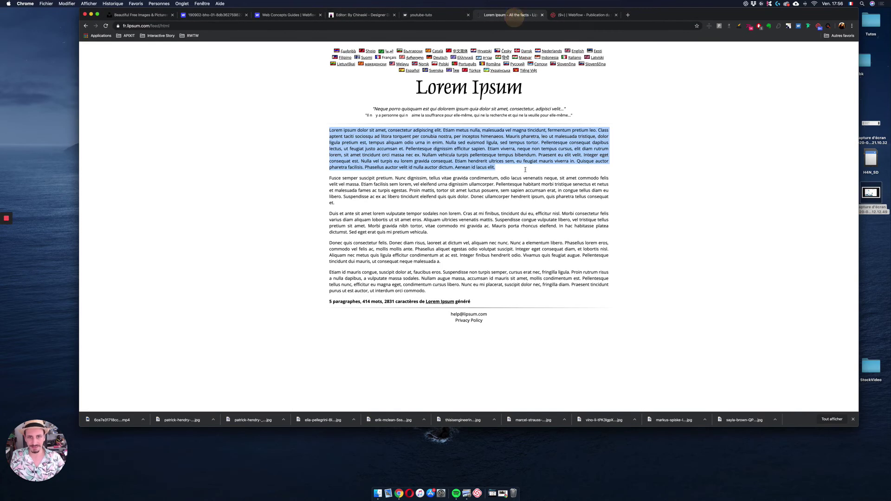
key(super+c)
click(290, 15)
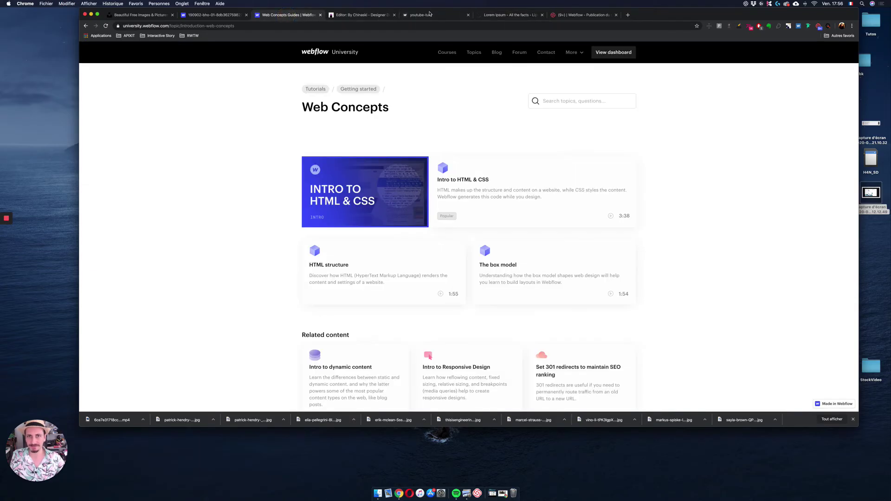
click(427, 14)
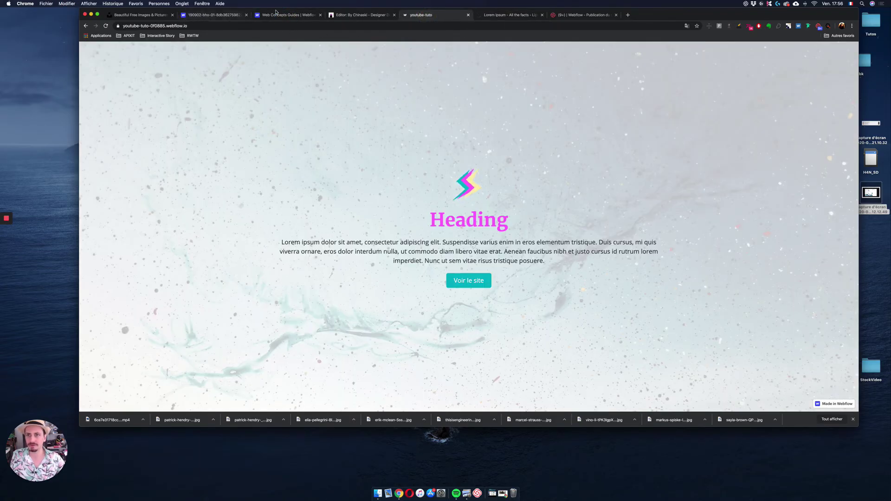
click(292, 17)
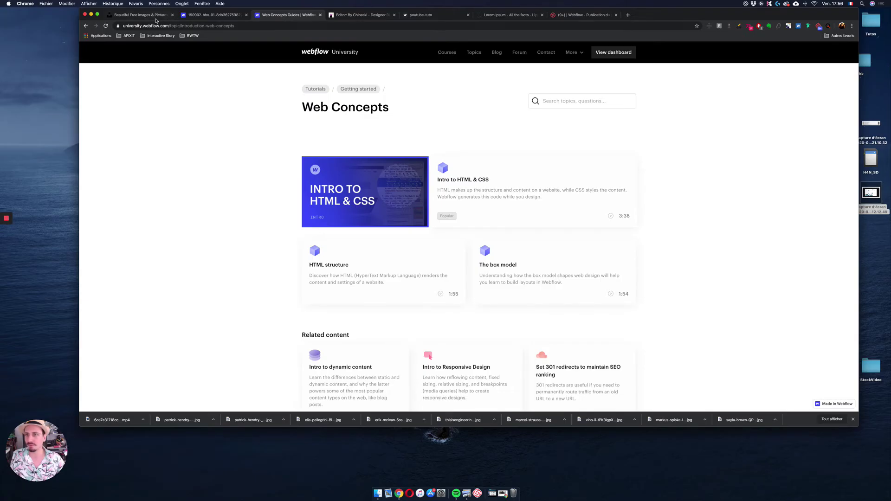
click(209, 15)
click(361, 16)
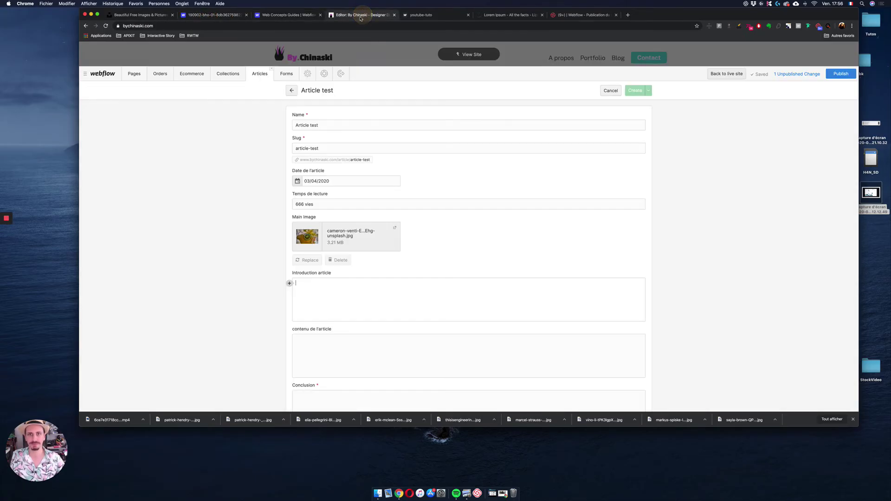
click(424, 305)
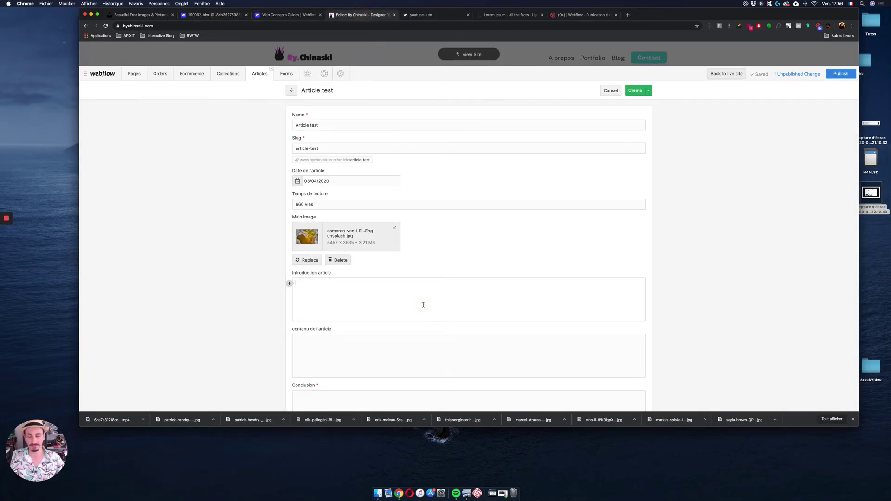
key(super+v)
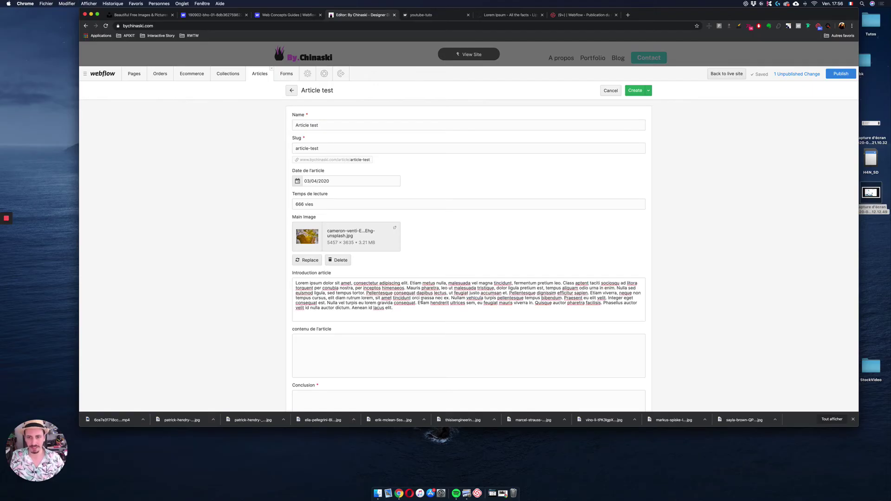
Paste the Lorem Ipsum paragraph into the article's conclusion and content fields
scroll(422, 302, down, 3)
click(378, 249)
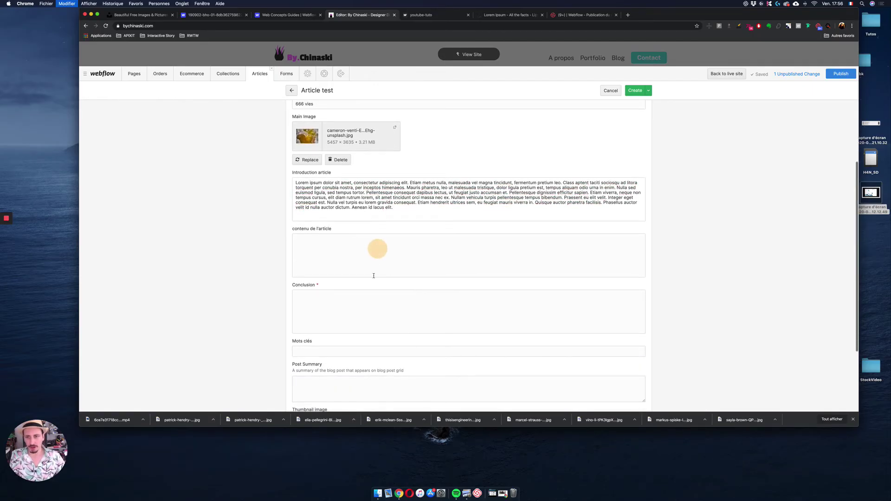
click(363, 313)
key(super+v)
click(332, 243)
click(314, 244)
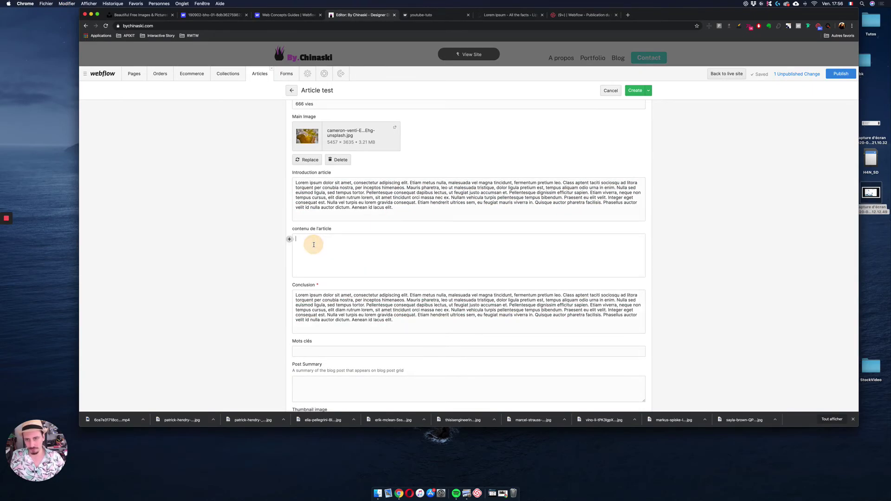
key(super+v)
Insert the toilet-paper photo from the IMG folder below the paragraph in the article's content
key(Return)
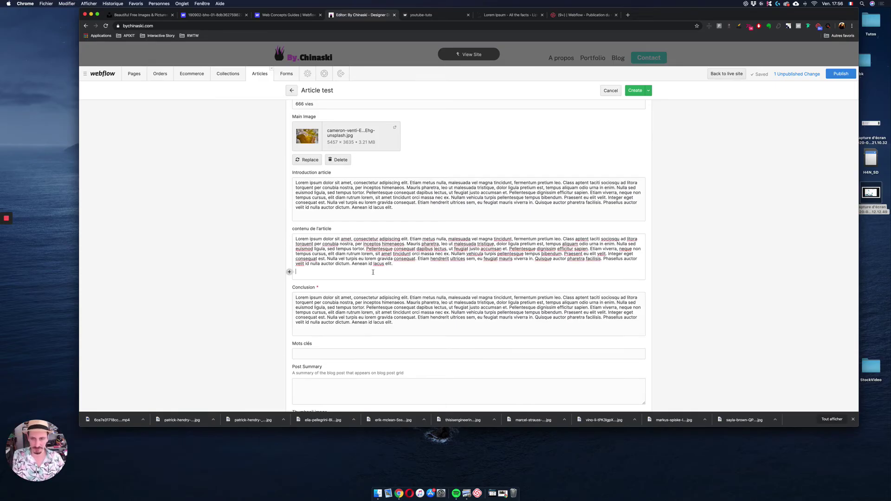
click(289, 272)
click(302, 274)
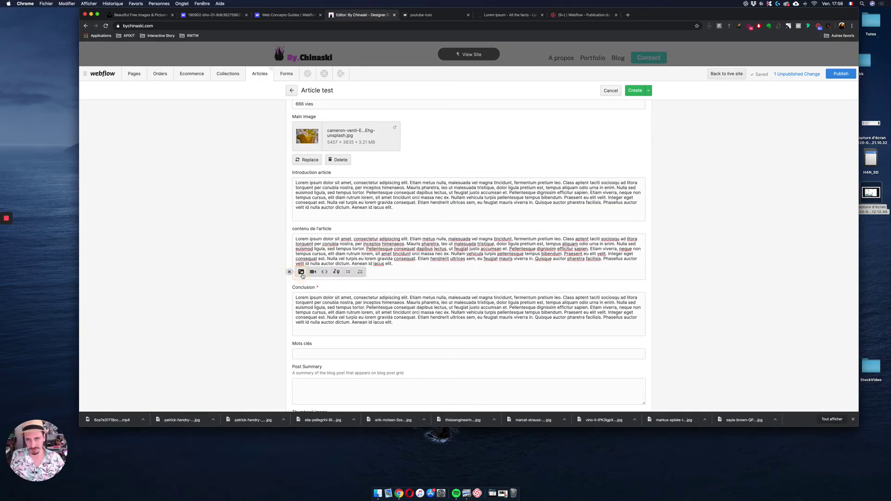
click(382, 56)
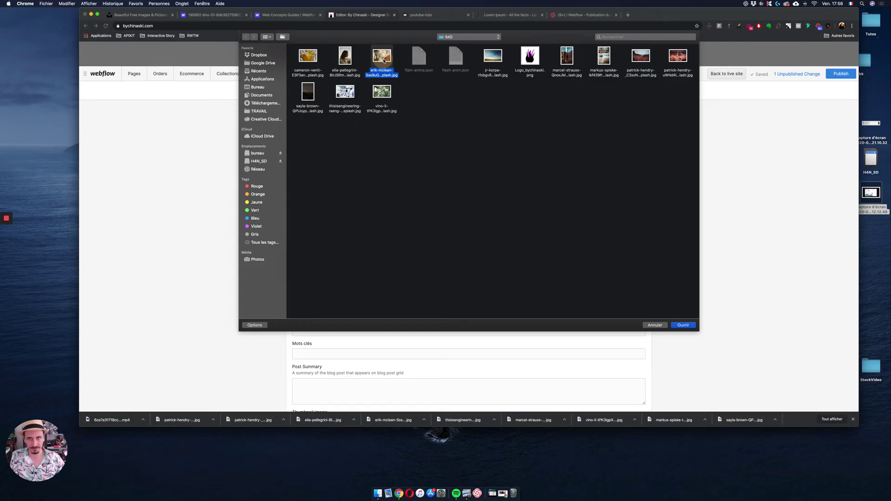
click(681, 325)
Upload the first photo of the IMG folder as the thumbnail image and toggle the Featured option
scroll(499, 282, down, 3)
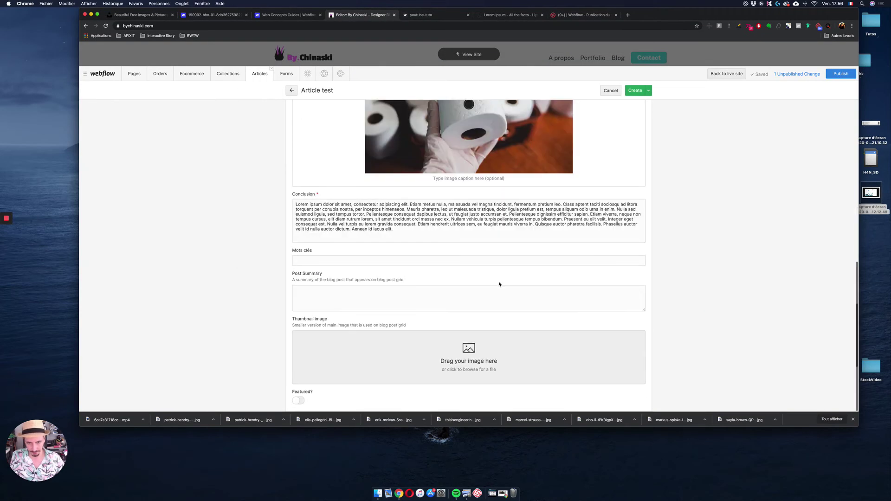
click(472, 365)
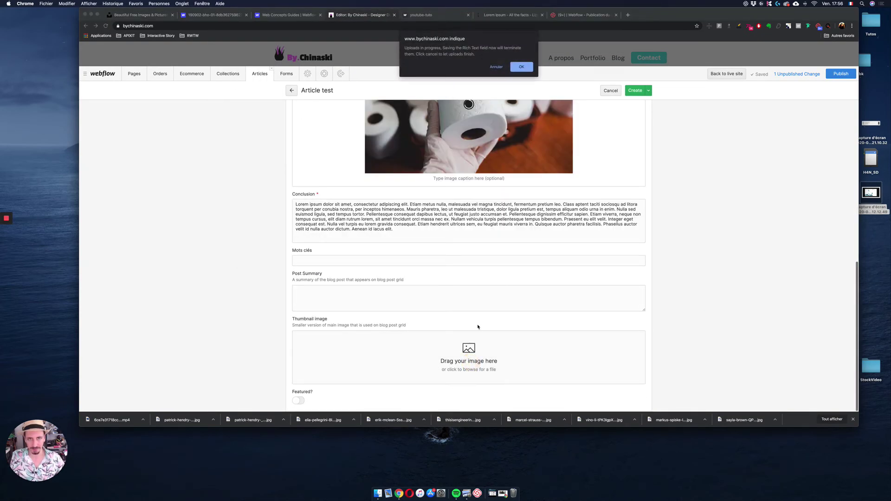
click(497, 67)
click(482, 367)
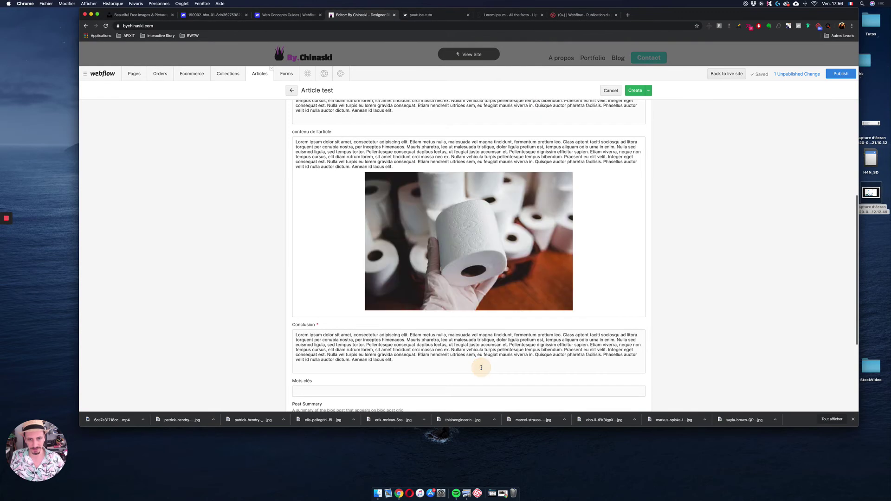
scroll(483, 372, down, 3)
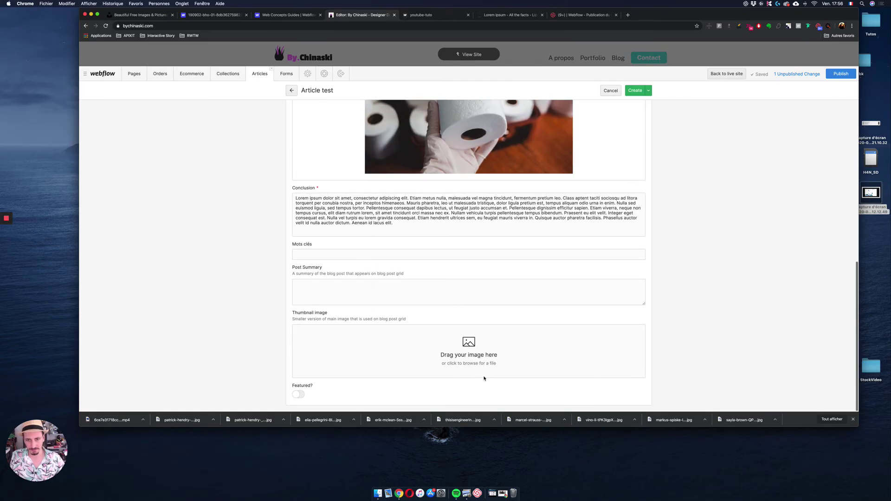
click(481, 341)
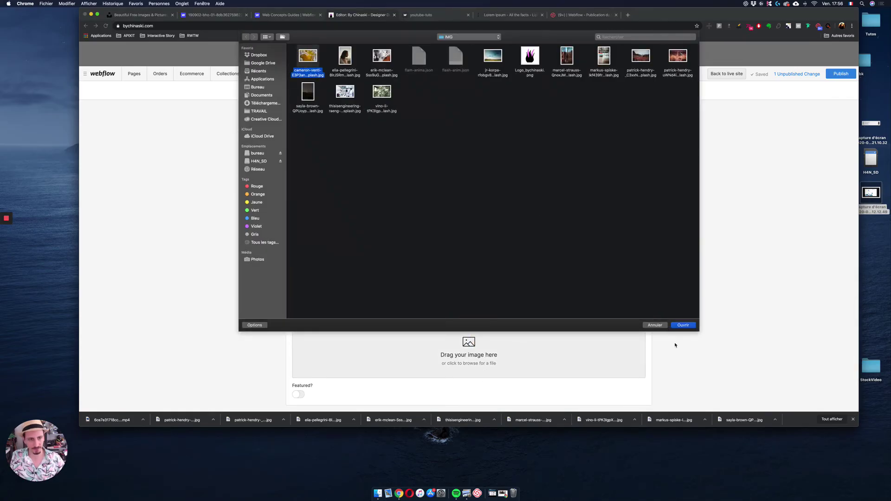
click(684, 324)
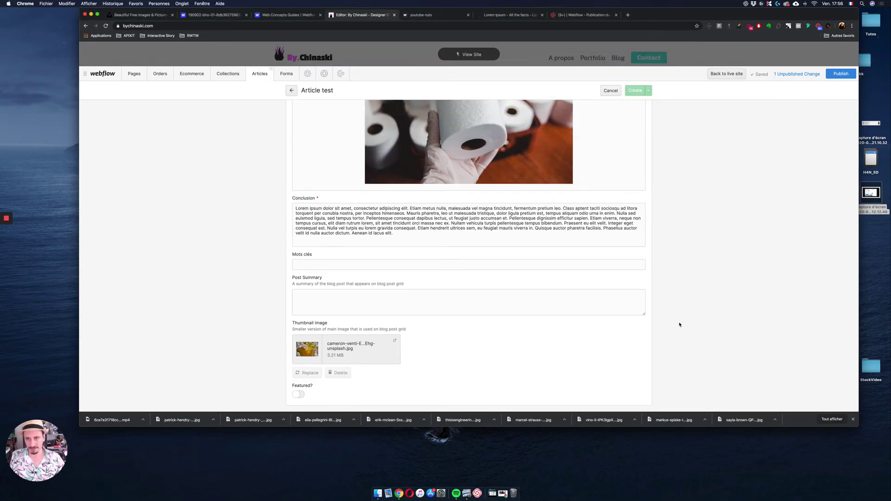
click(298, 394)
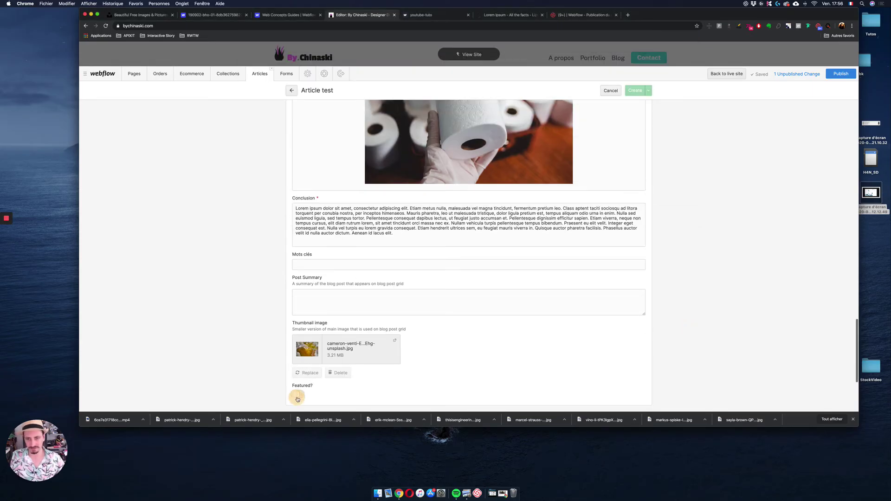
Show the Publish and Save as Draft alternatives, then create the article with the standard Create option
scroll(533, 301, up, 10)
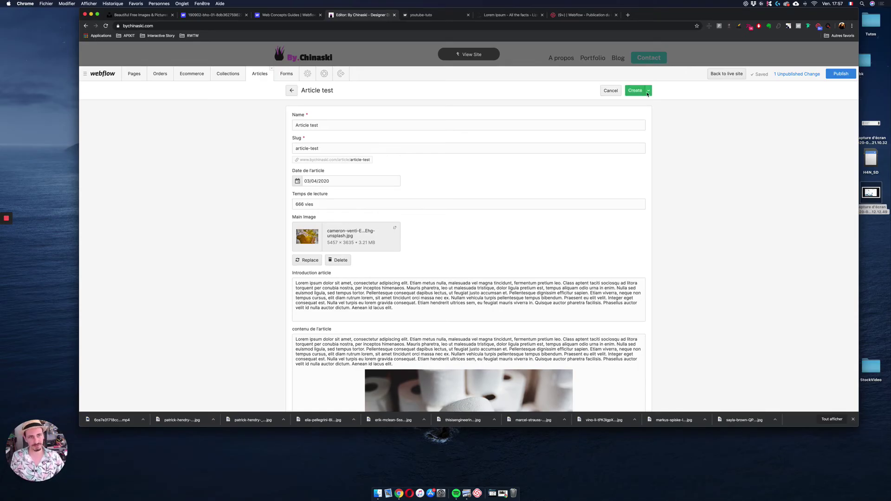
click(648, 90)
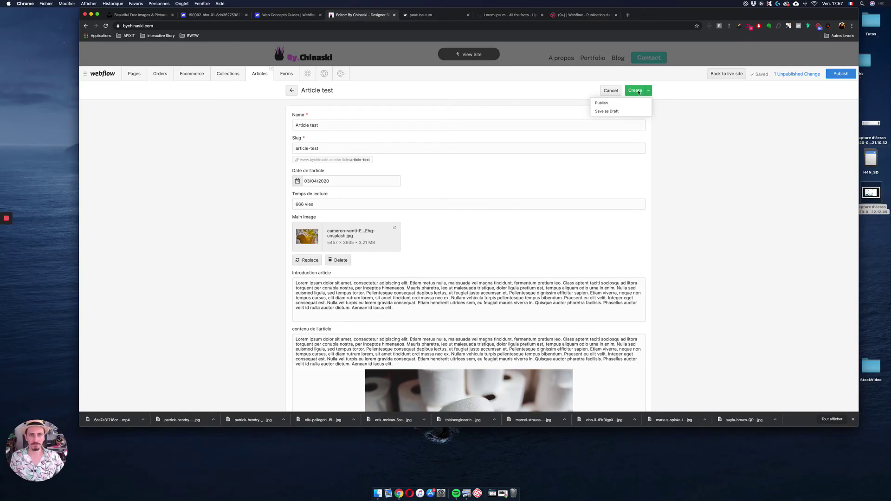
click(639, 92)
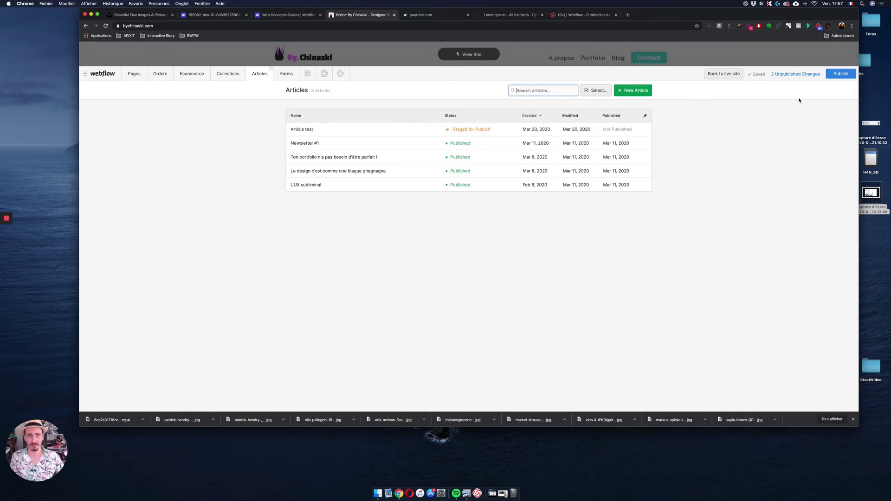
Publish the pending heading edit and the added "Article test" to the live site
click(840, 76)
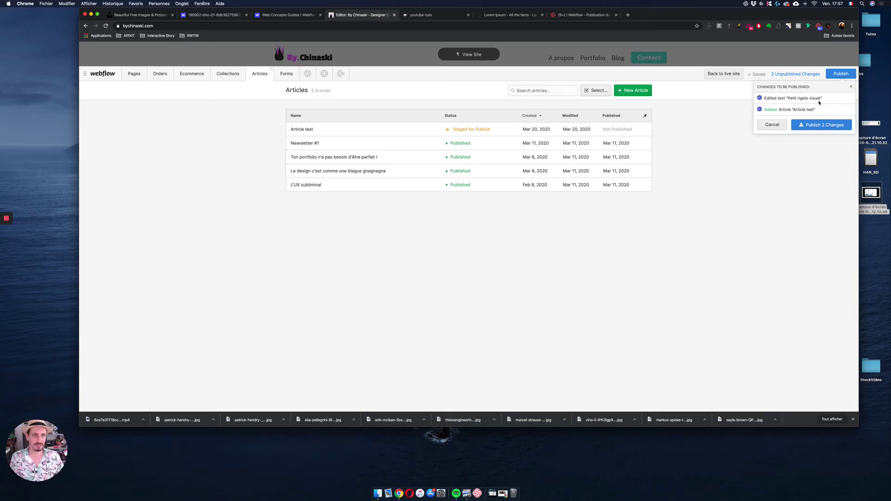
click(823, 127)
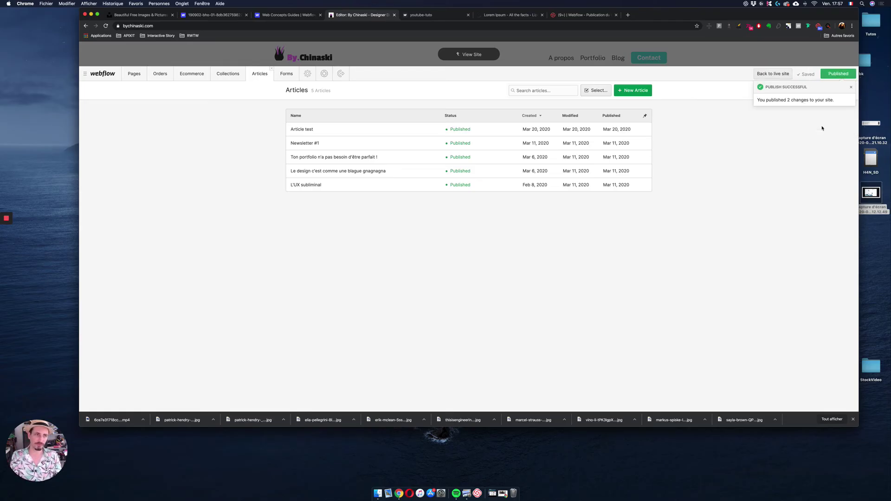
Open bychinaski.com in a new browser tab and check the home page heading and the blog's article list
key(cmd+t)
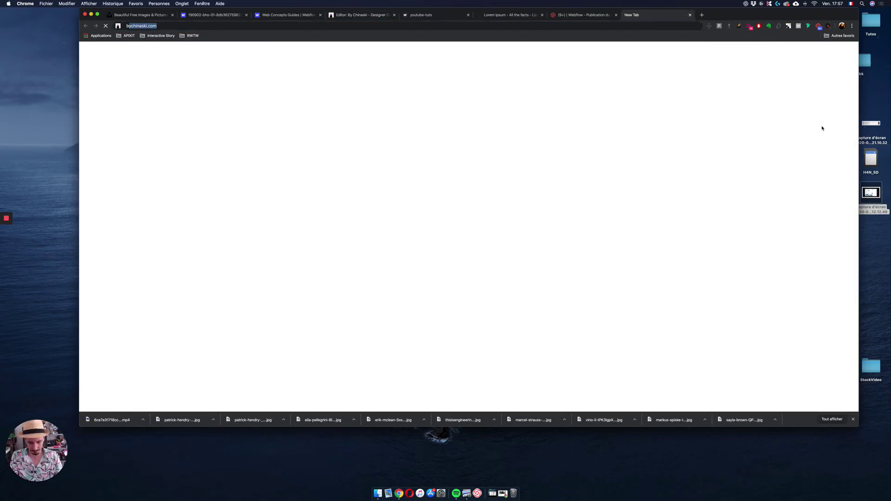
text(bychinaski.com)
key(Return)
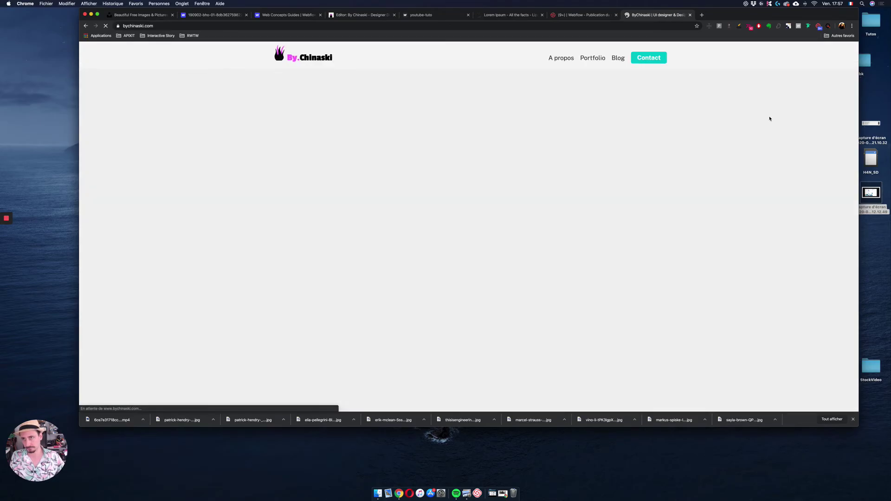
scroll(584, 166, down, 15)
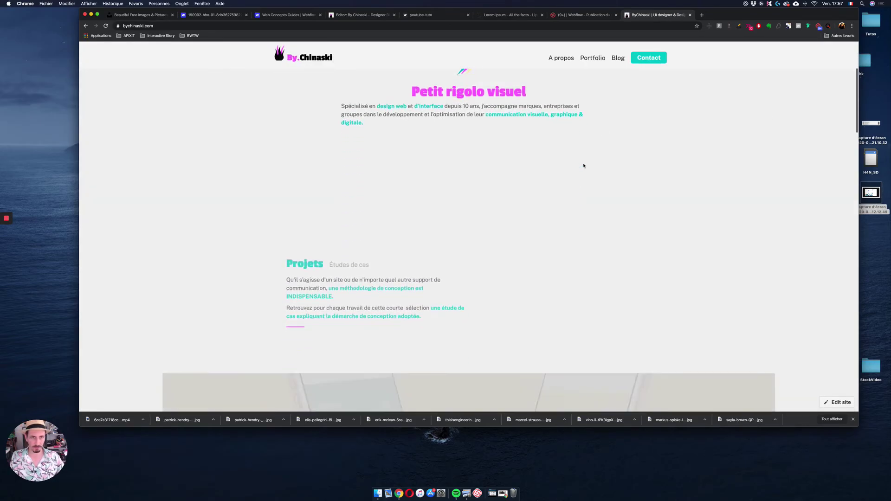
scroll(584, 166, down, 15)
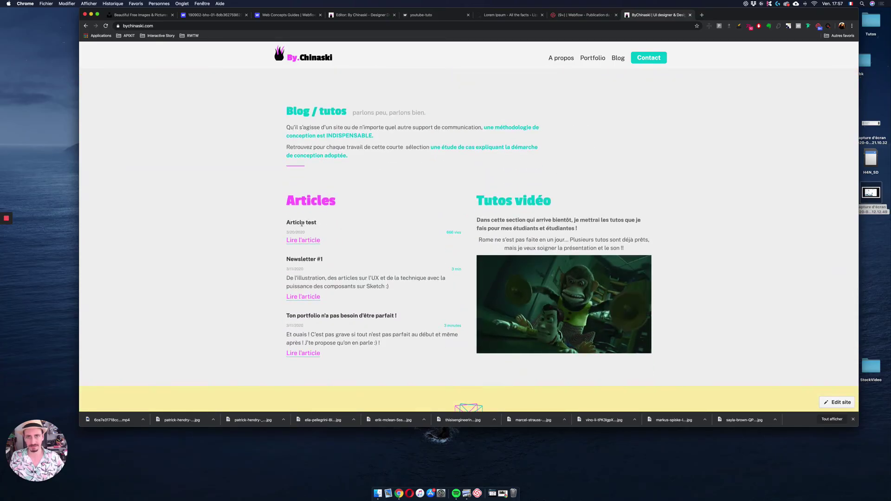
click(376, 16)
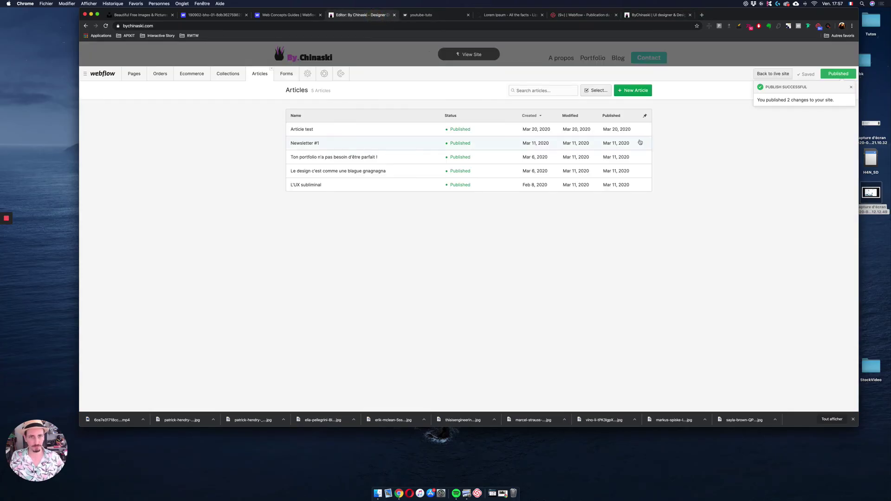
click(595, 91)
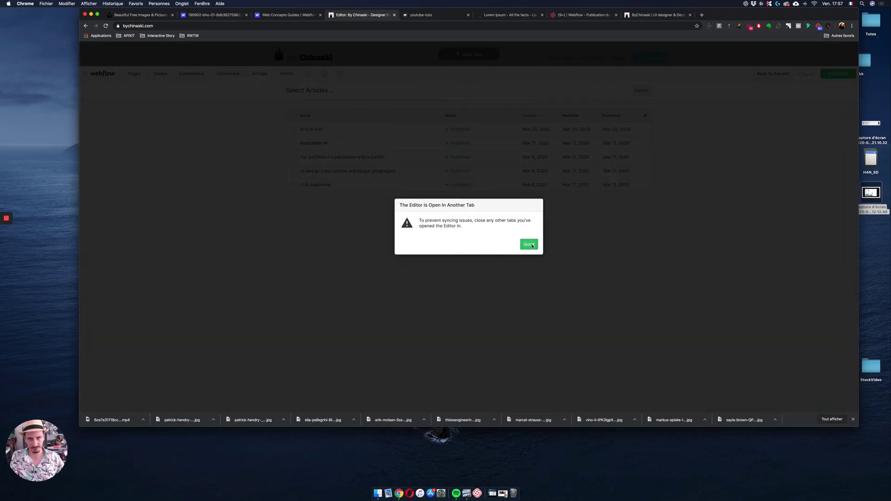
click(529, 245)
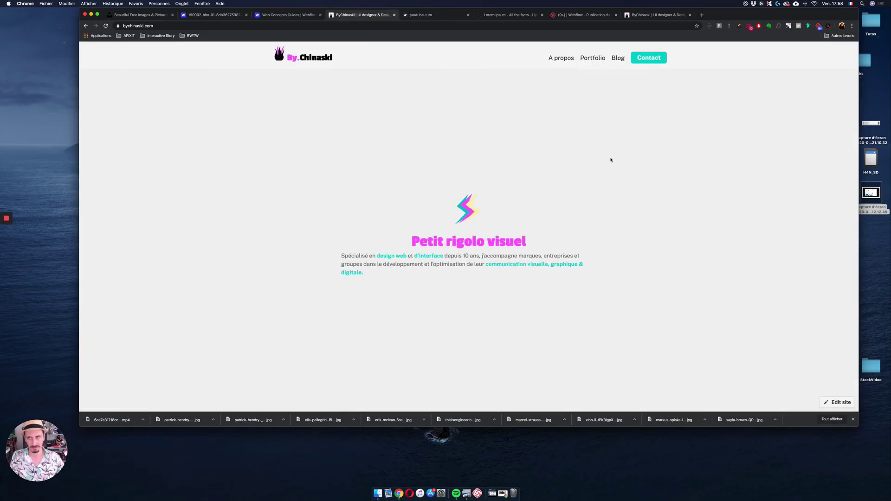
Go back to the site's Designer and reopen the site in the Editor from there
click(85, 26)
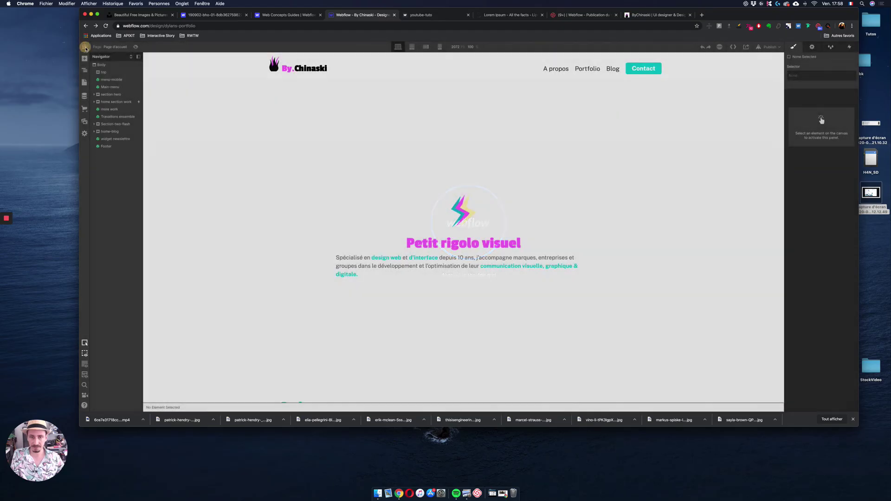
mouse_move(86, 49)
click(104, 83)
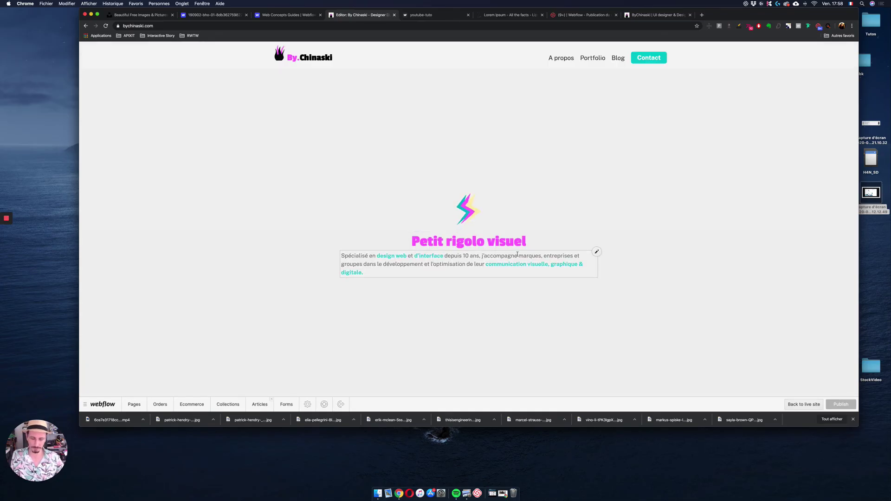
Replace "Petit rigolo" with "Designer" in the home page's main heading so it reads "Designer visuel"
double_click(473, 242)
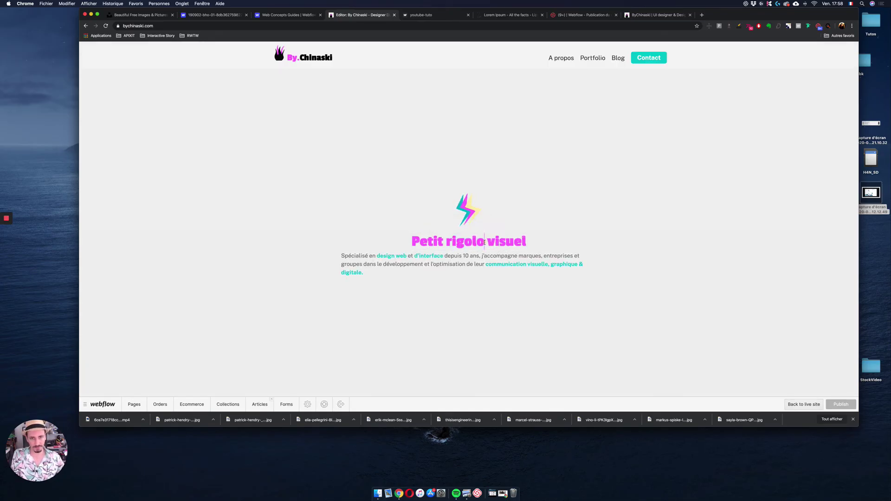
drag(486, 241, 412, 242)
text(Designer)
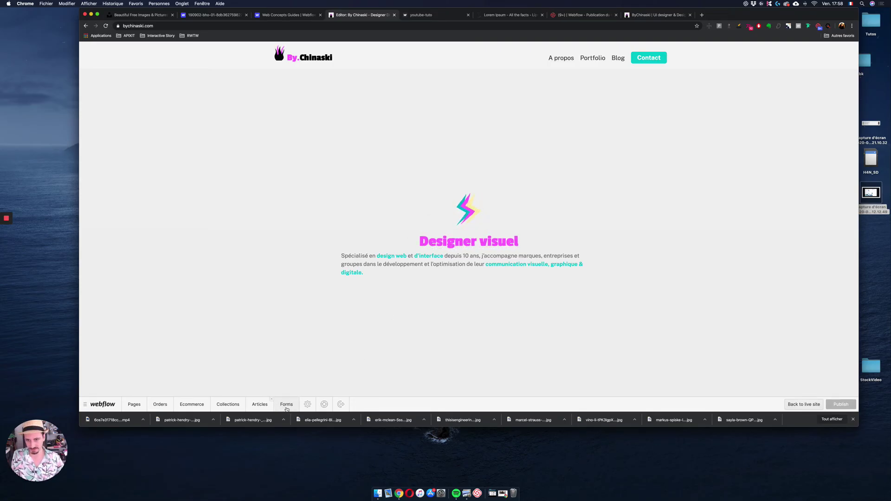
Delete the article "Article test" from the Articles collection and confirm the deletion
click(262, 404)
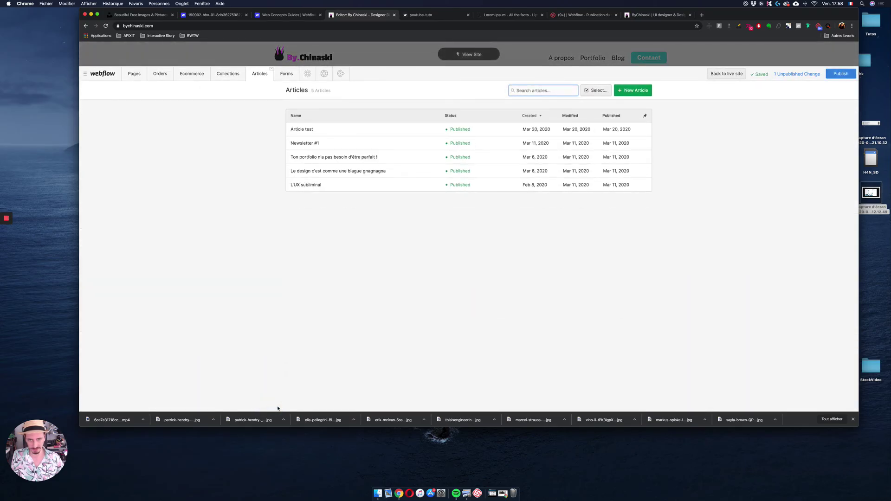
click(596, 90)
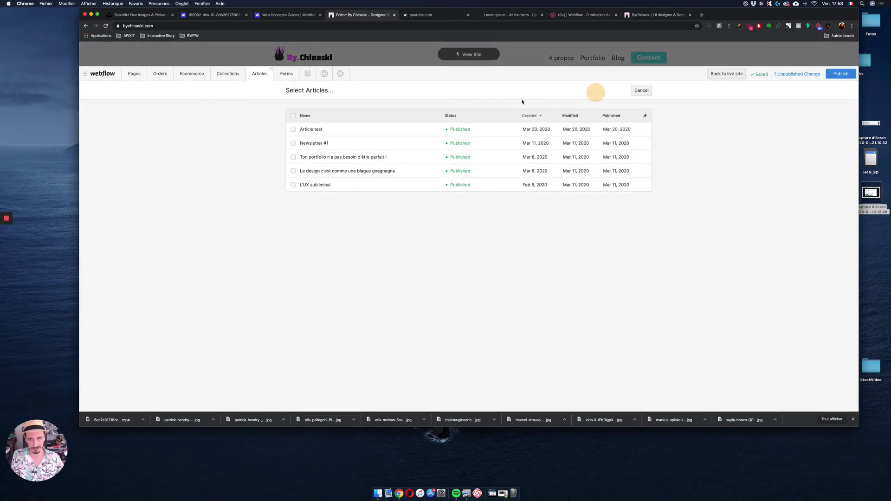
click(293, 129)
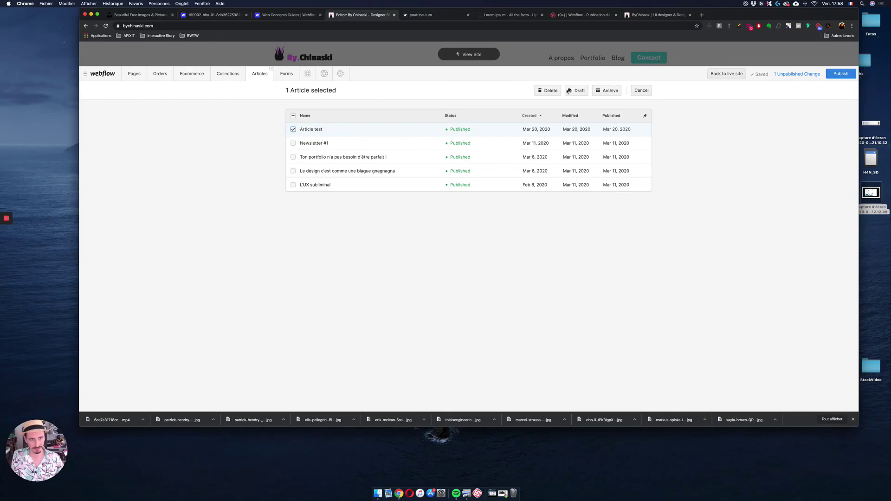
click(548, 91)
click(516, 245)
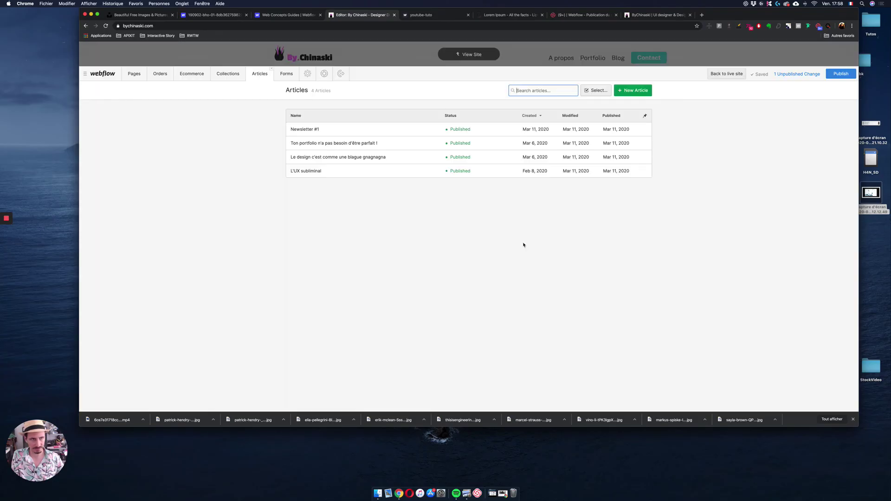
Return to the site view and publish the "Designer visuel" heading edit together with the article deletion
click(483, 55)
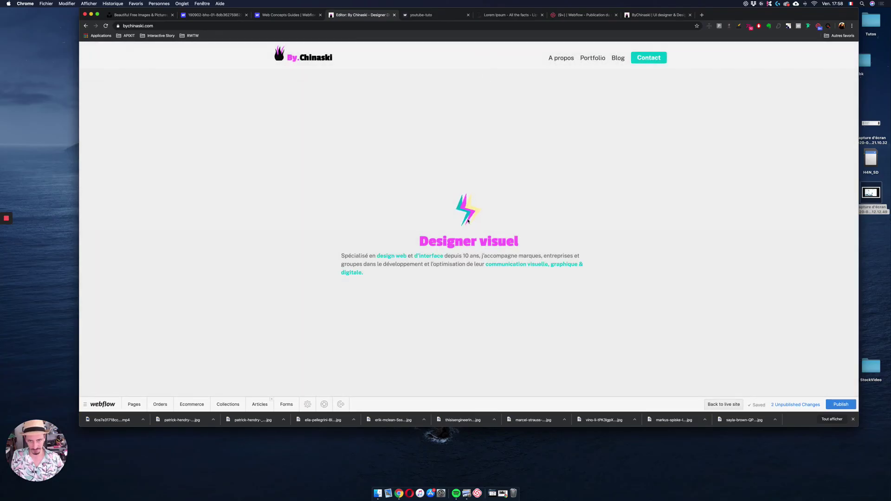
click(842, 409)
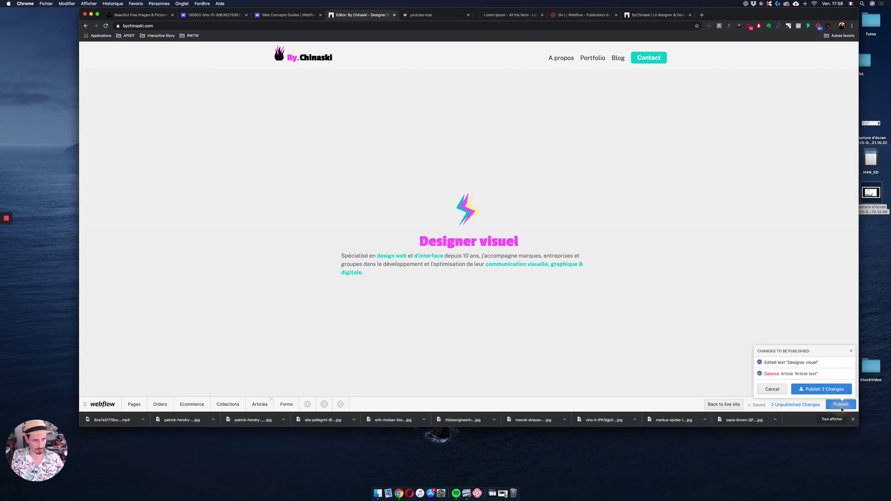
click(821, 393)
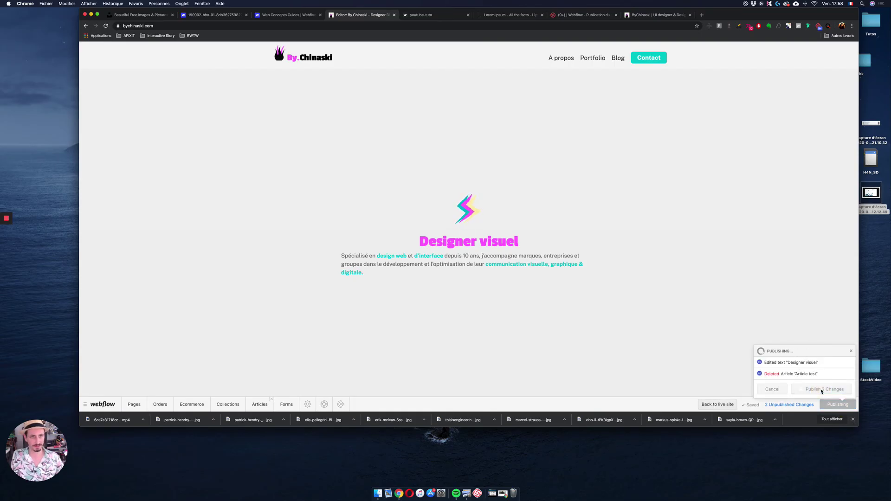